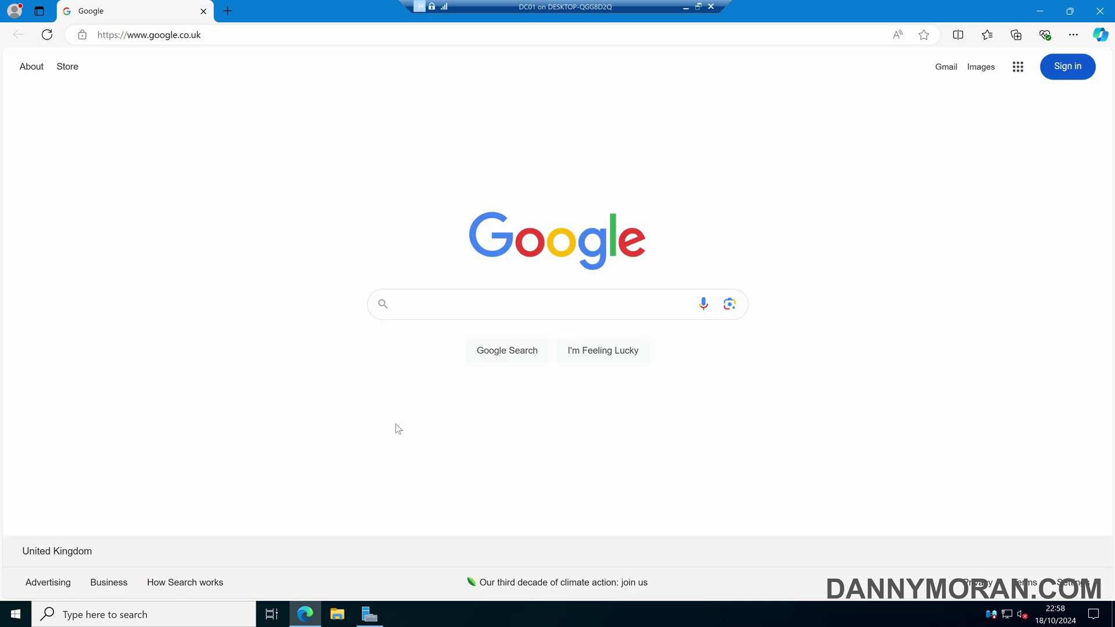
Search Google for 'microsoft edge admx files'
type("microsoft edge admx files")
key("Return")
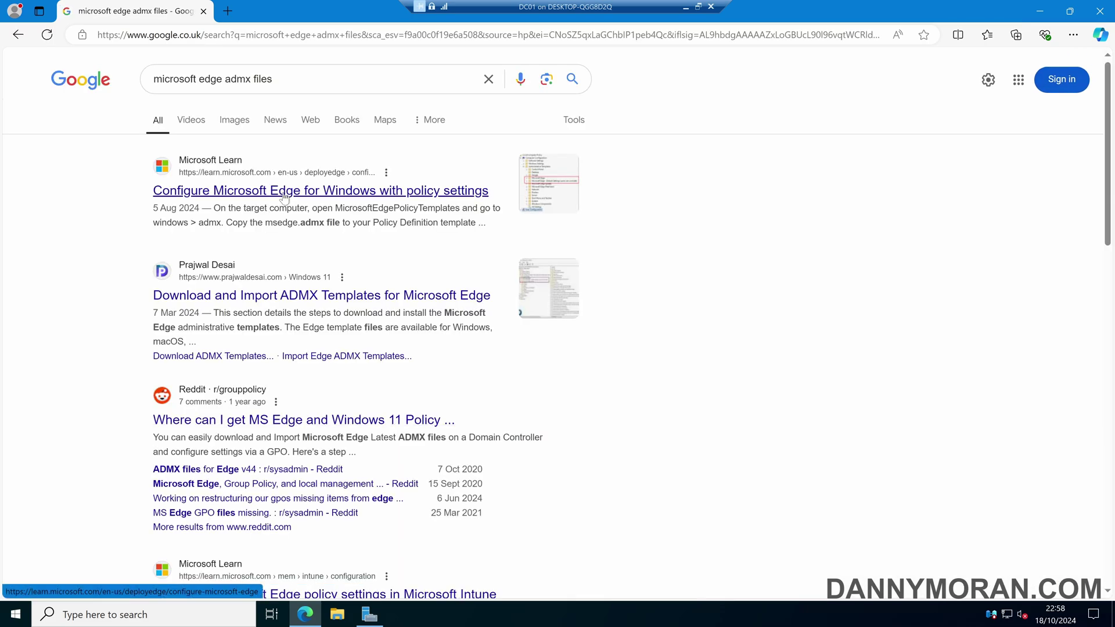
Download the Windows 64-bit MicrosoftEdgePolicyTemplates.cab via the Learn guide and Edge Enterprise page, accepting the licence
left_click(334, 198)
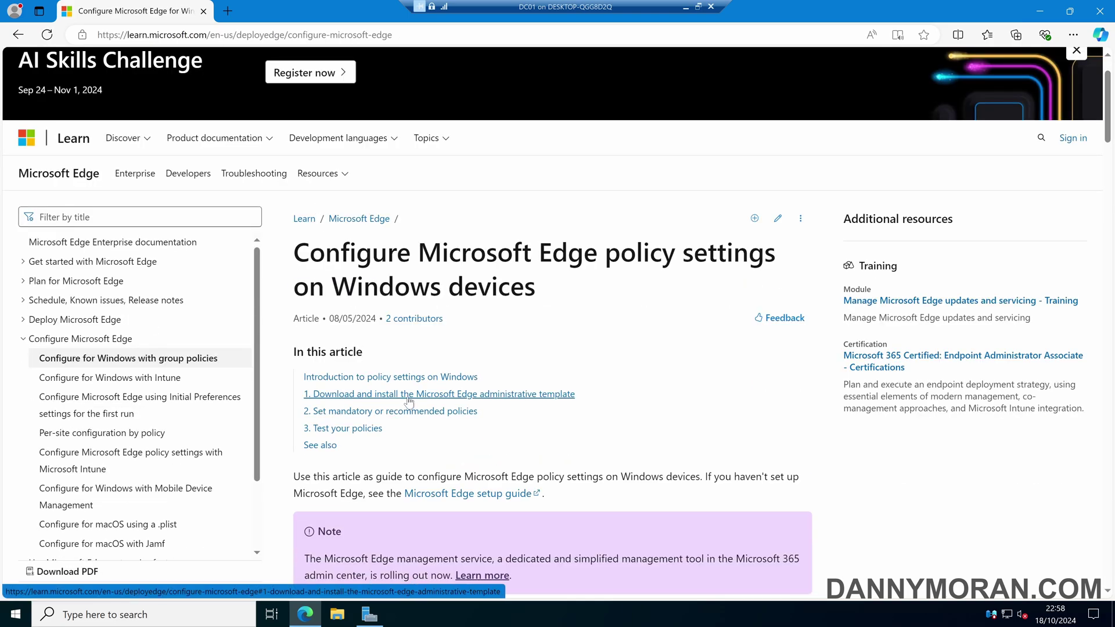
left_click(409, 395)
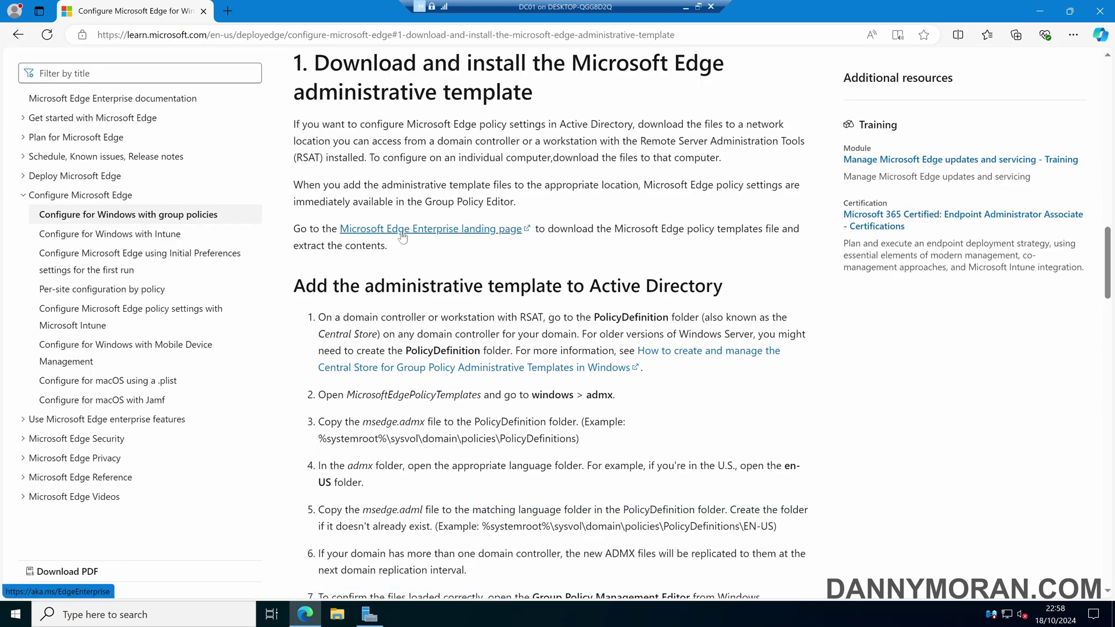
left_click(402, 235)
scroll(403, 235, "down", 7)
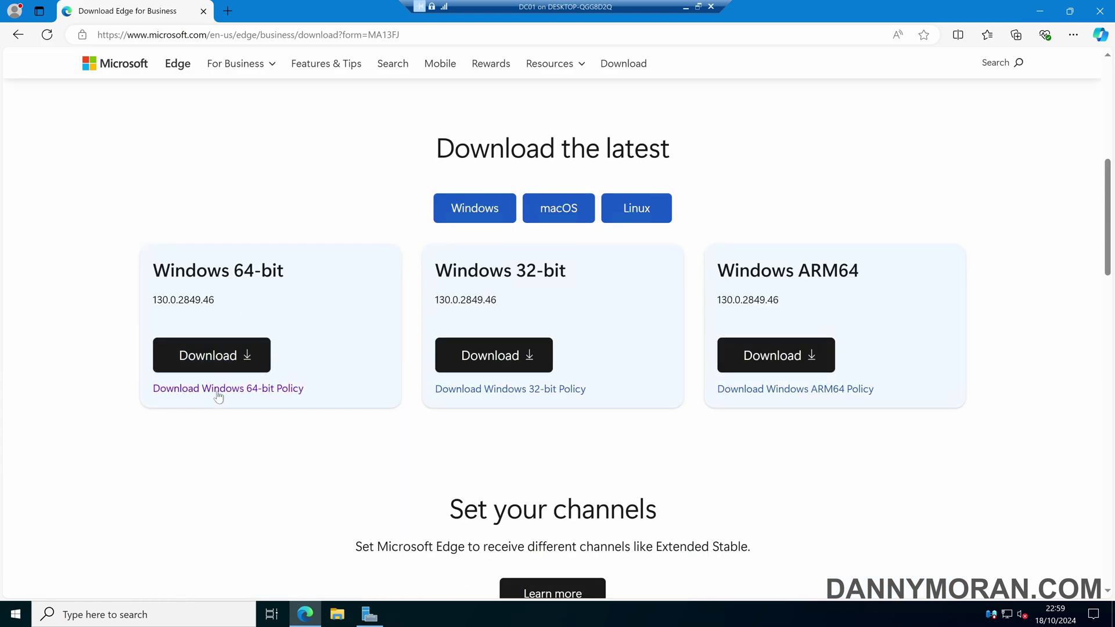
left_click(270, 391)
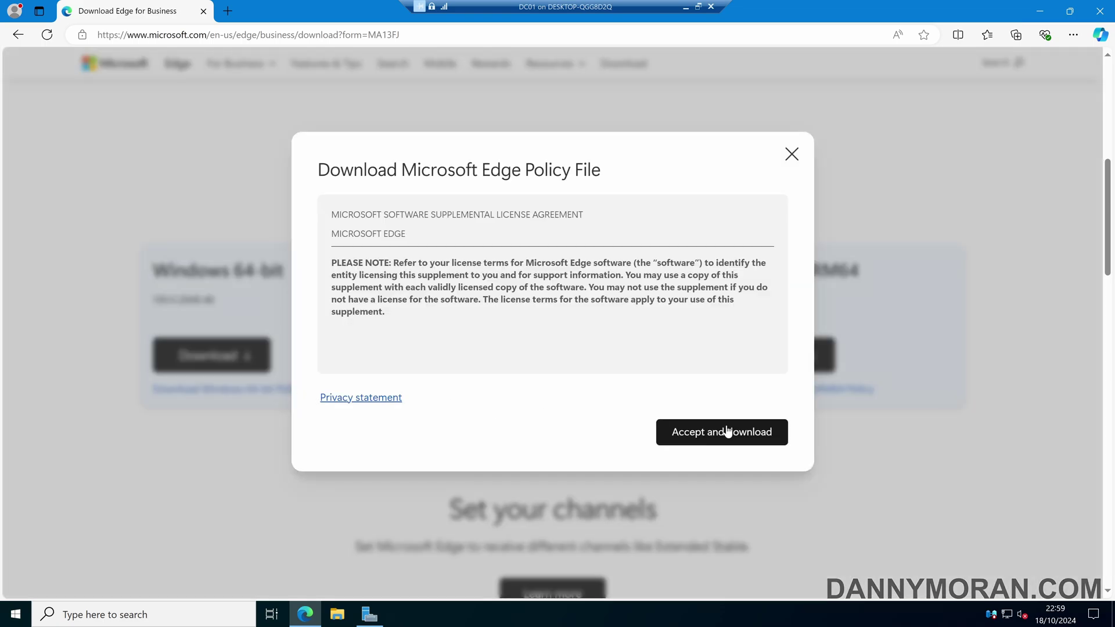
left_click(727, 432)
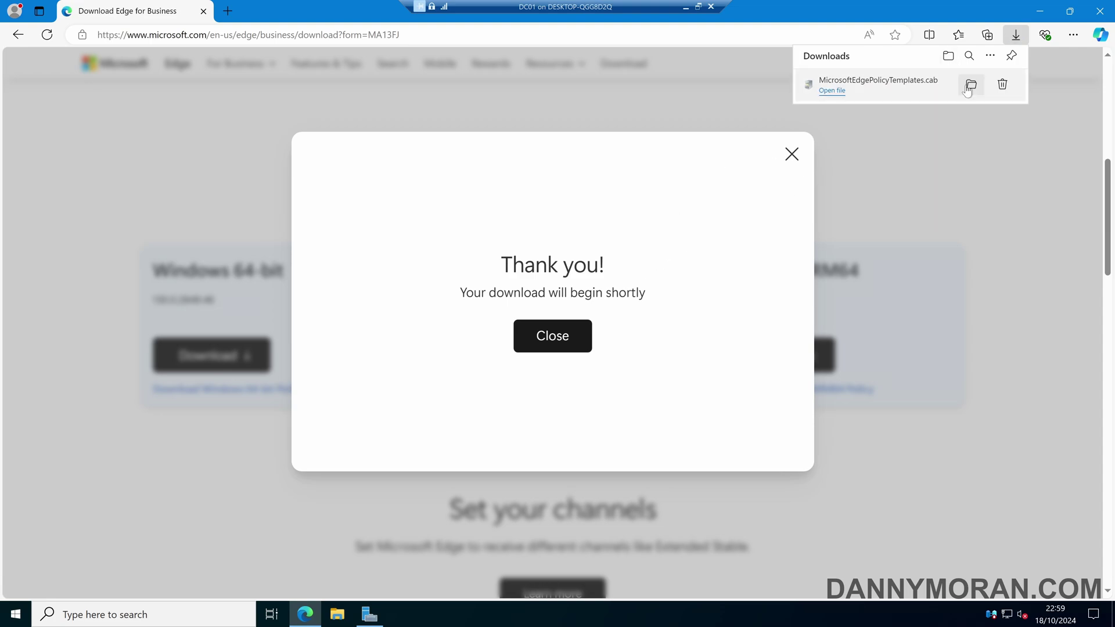
Extract MicrosoftEdgePolicyTemplates.zip from the downloaded .cab into the Downloads folder
left_click(969, 85)
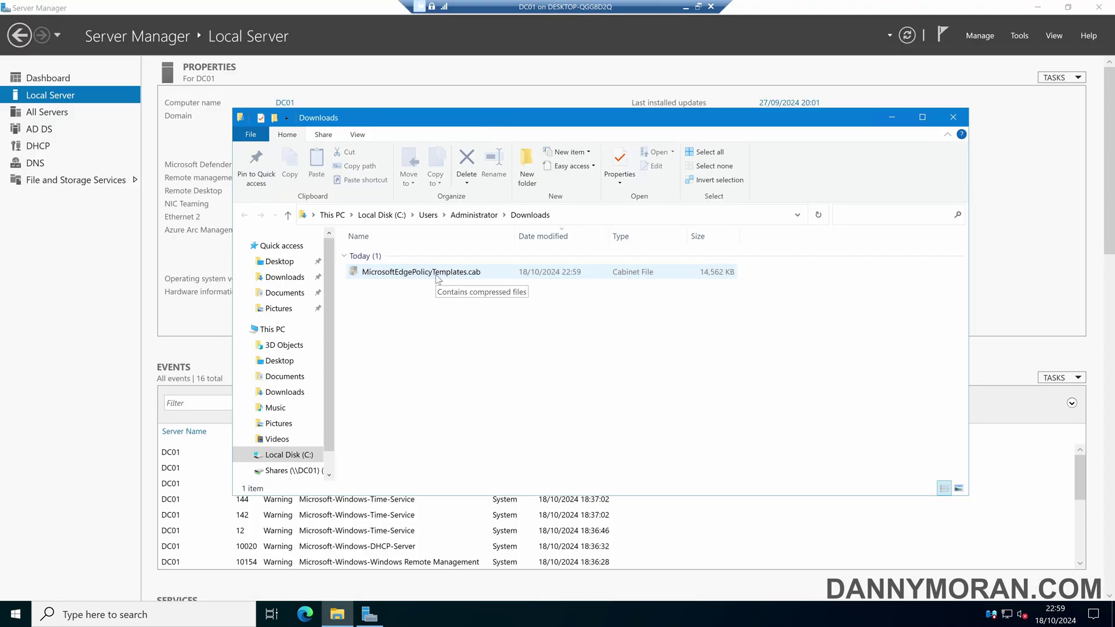
double_click(437, 274)
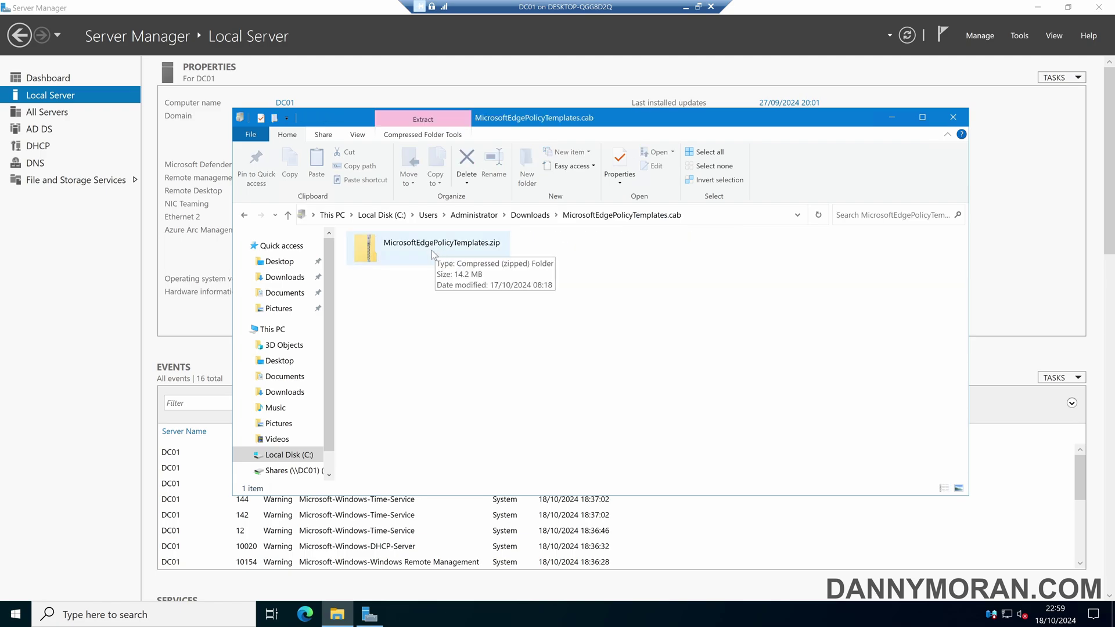
left_click(458, 251)
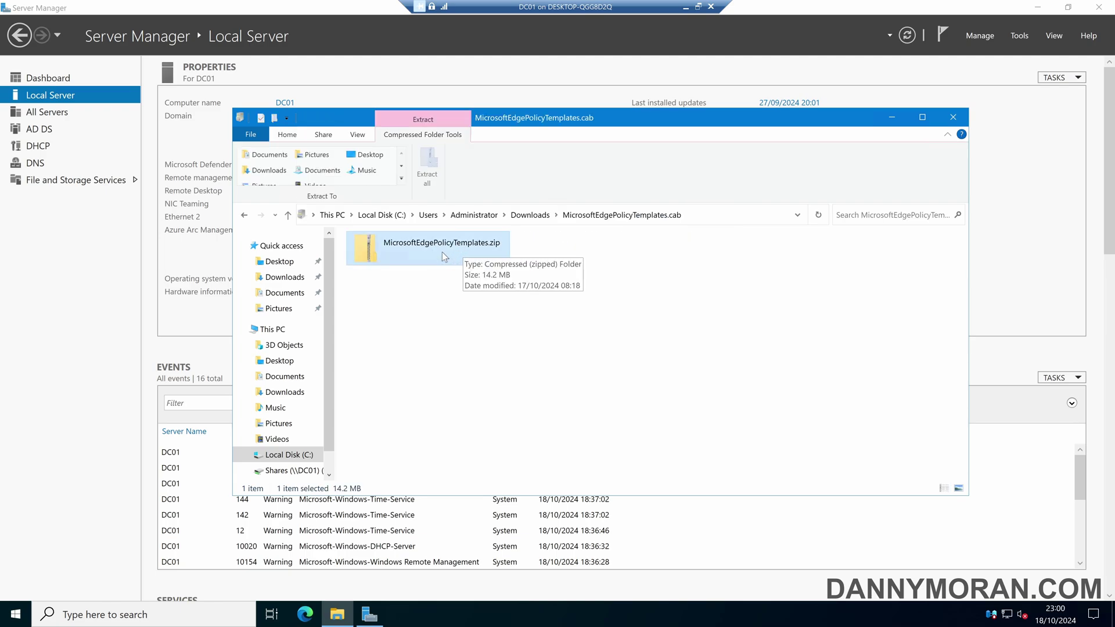
right_click(442, 253)
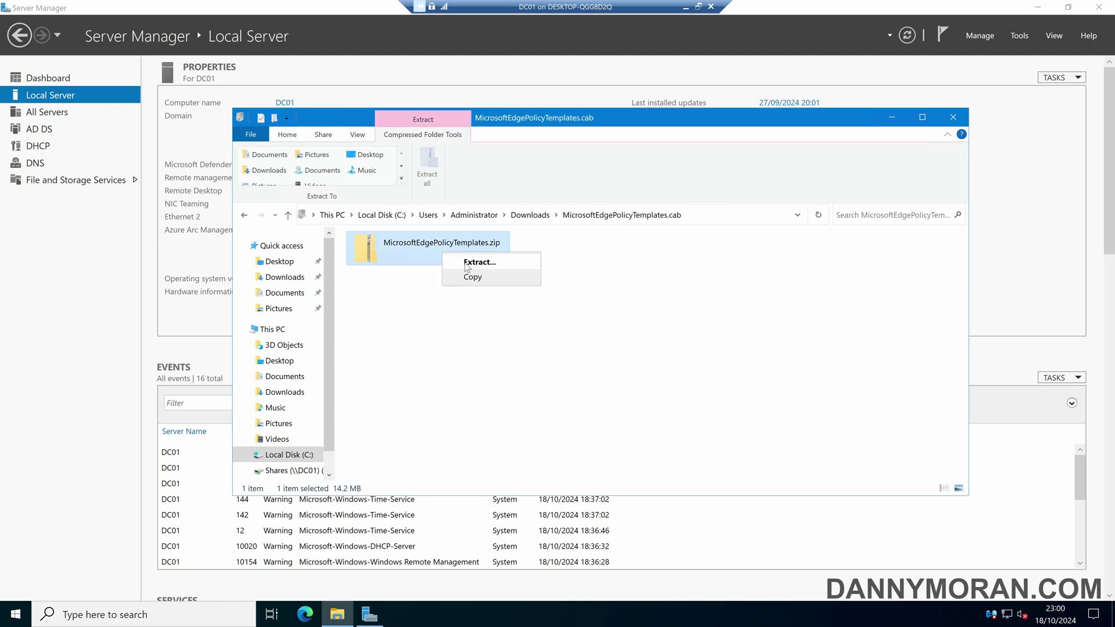
left_click(465, 262)
left_click(294, 265)
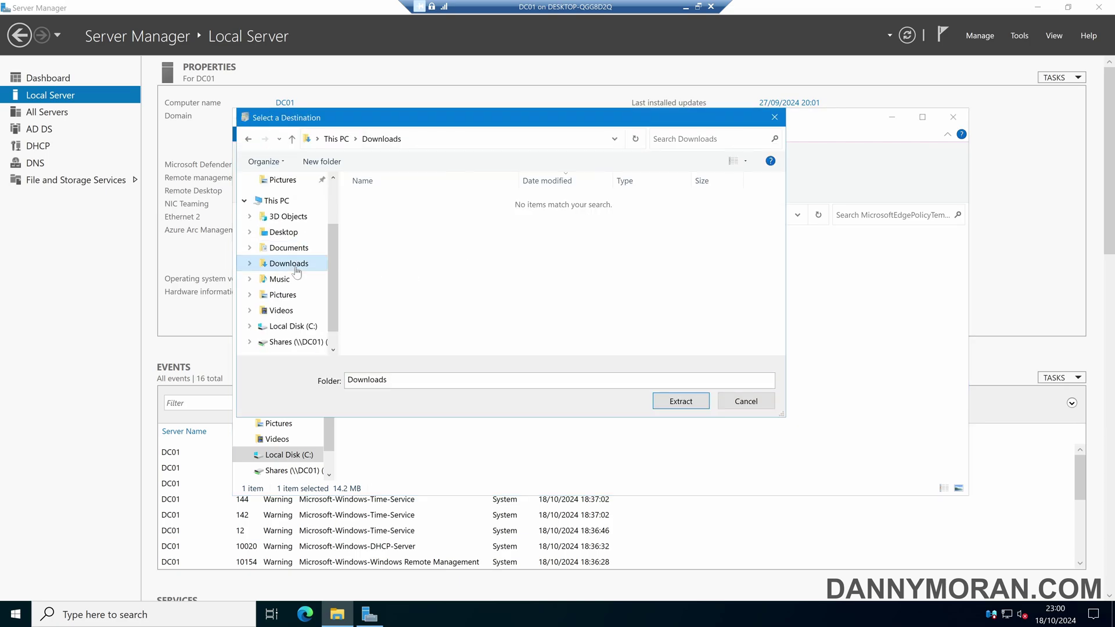
left_click(683, 405)
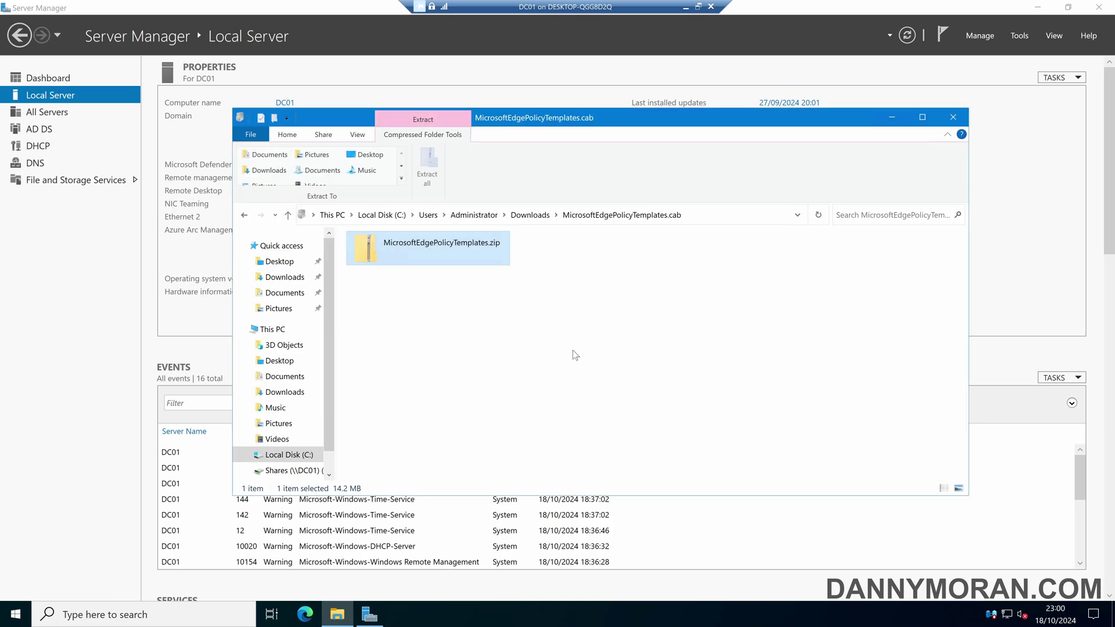
Open the extracted zip's windows\admx folder showing the language folders
left_click(284, 277)
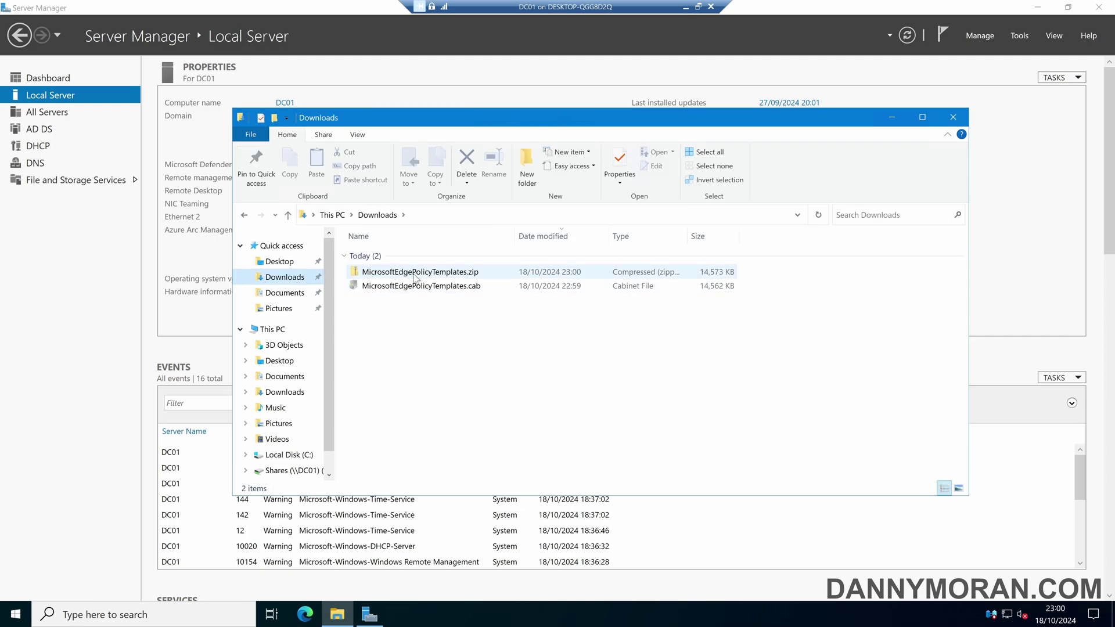
double_click(414, 274)
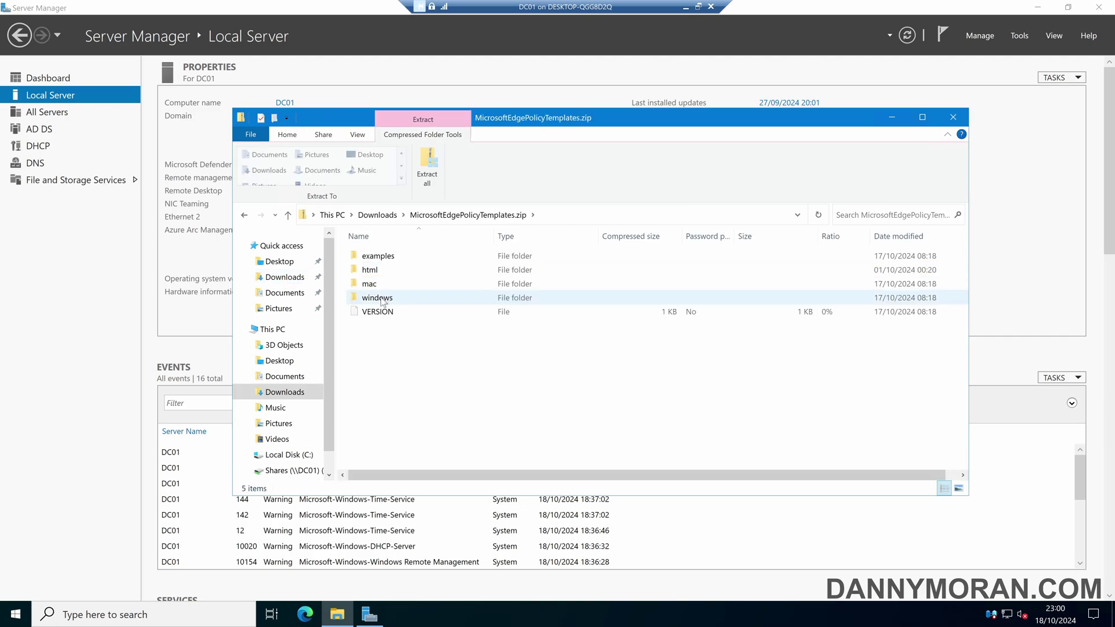
double_click(377, 298)
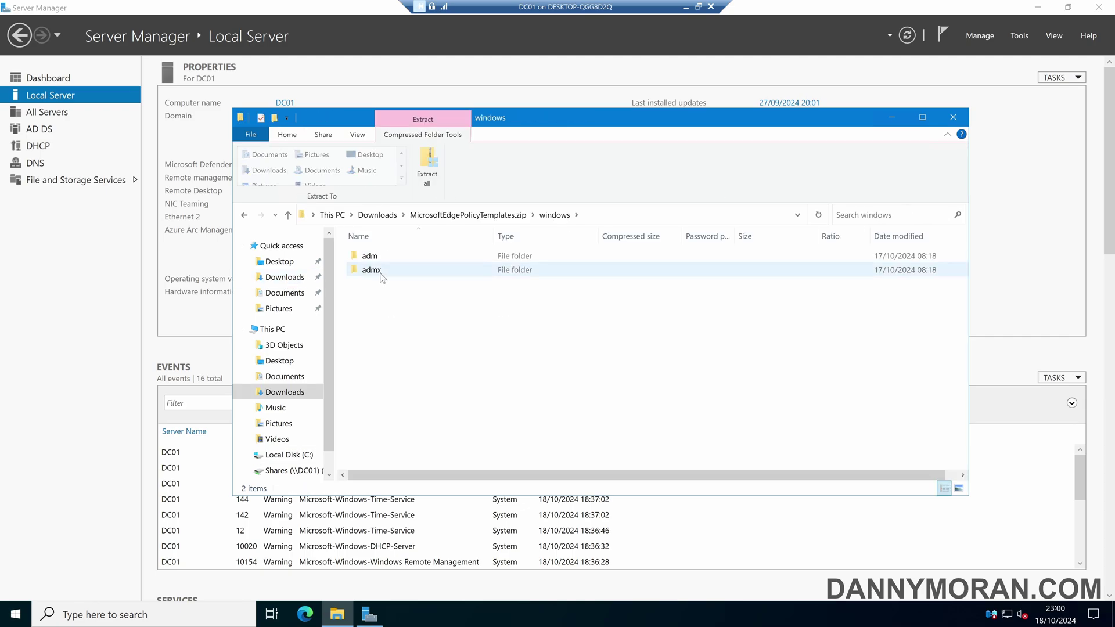
double_click(380, 273)
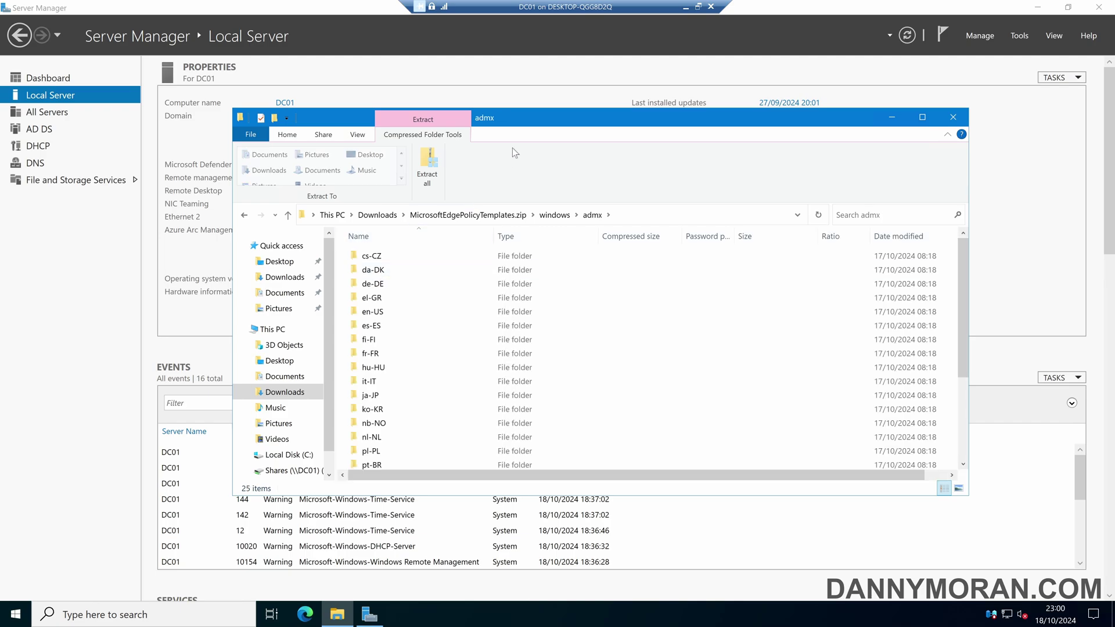
Launch Group Policy Management and add a new GPO 'Microsoft Edge Settings' under Group Policy Objects
left_click(1020, 36)
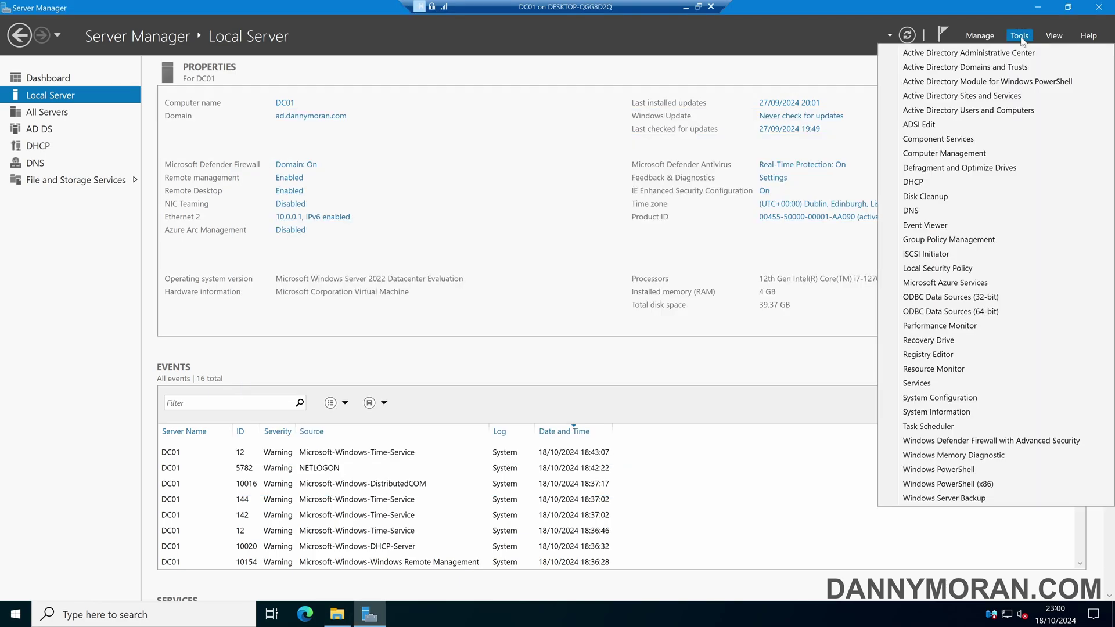
left_click(952, 238)
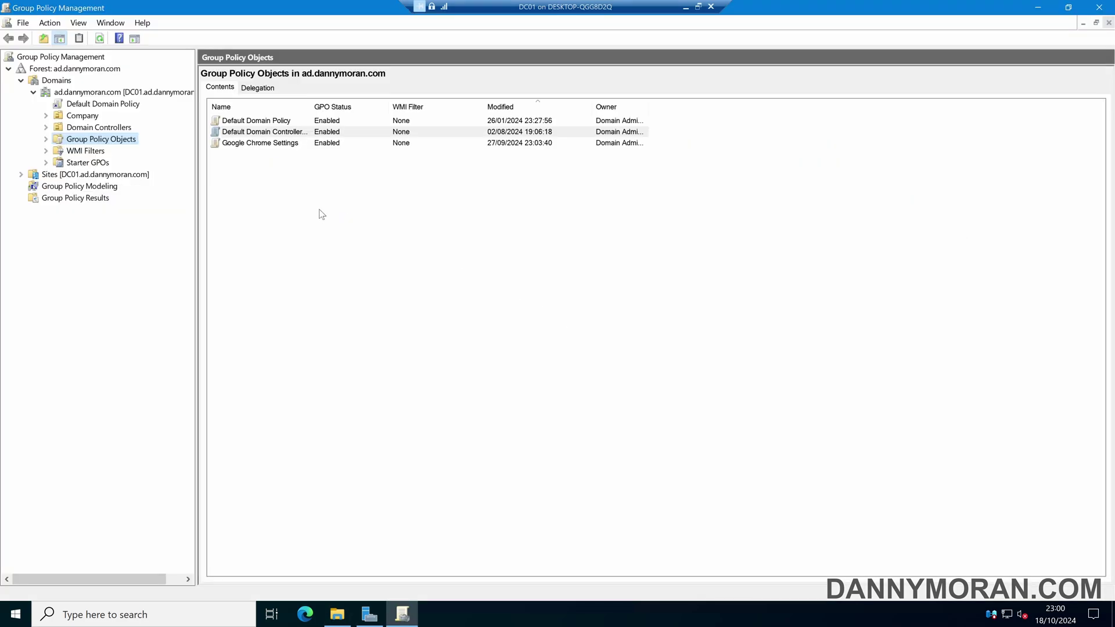
left_click(46, 140)
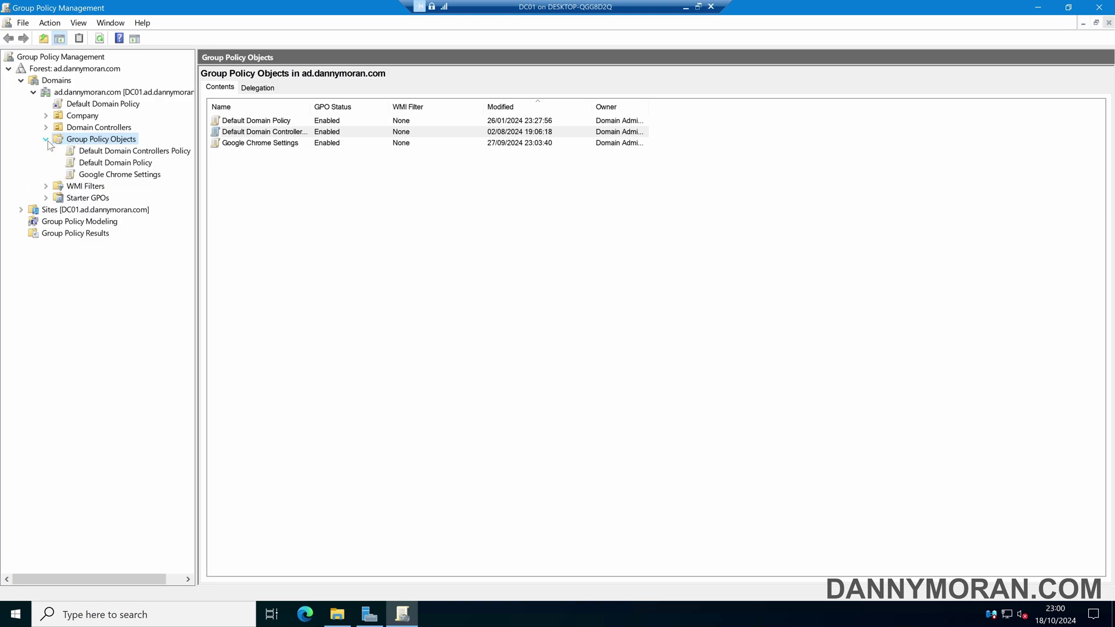
right_click(93, 144)
left_click(124, 151)
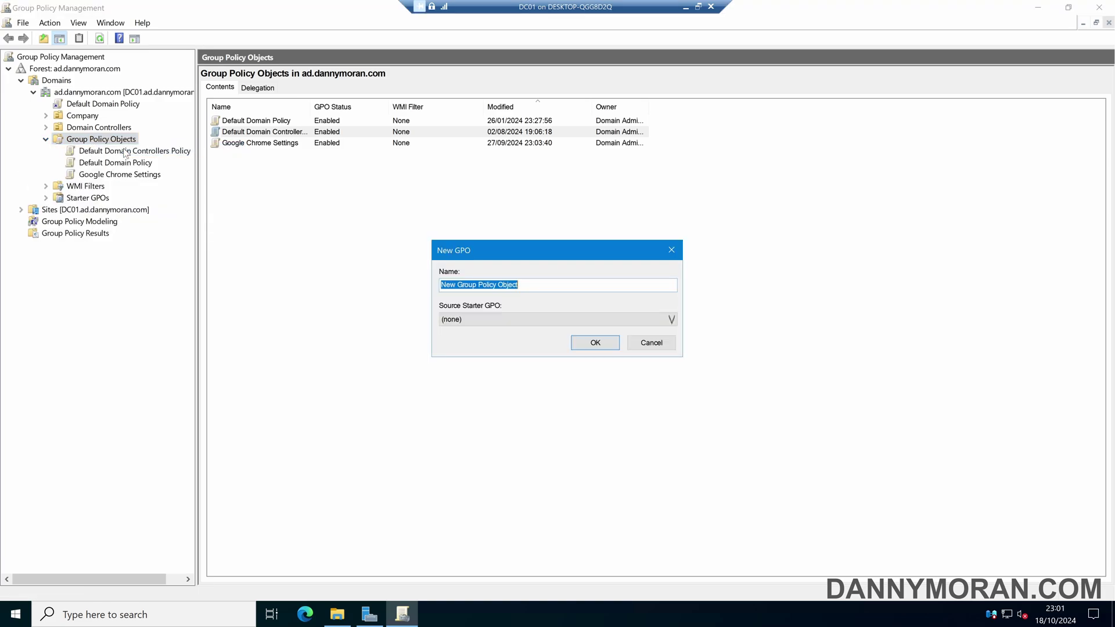
type("Micro")
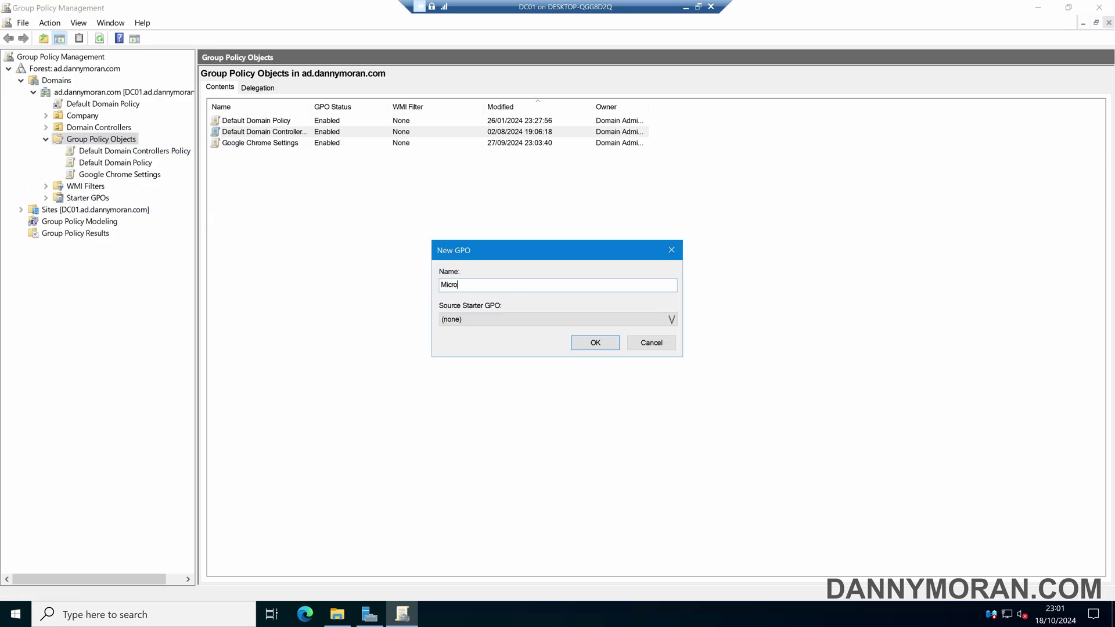
type("soft Edge Settings")
key("Return")
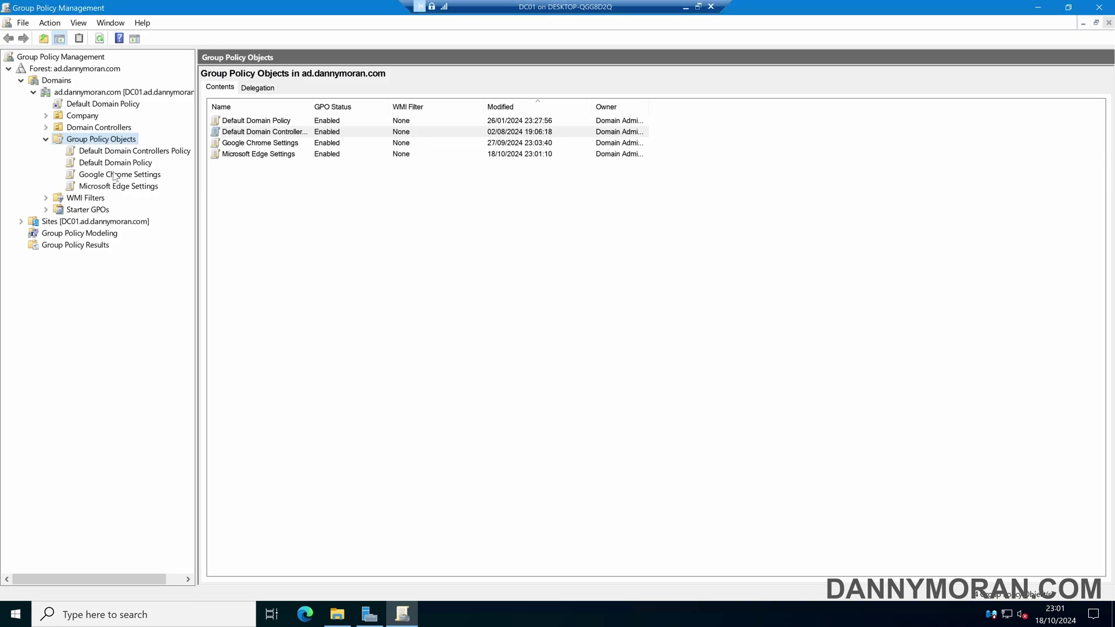
Edit Microsoft Edge Settings, find only a Google category under Administrative Templates, then close the editor
right_click(110, 187)
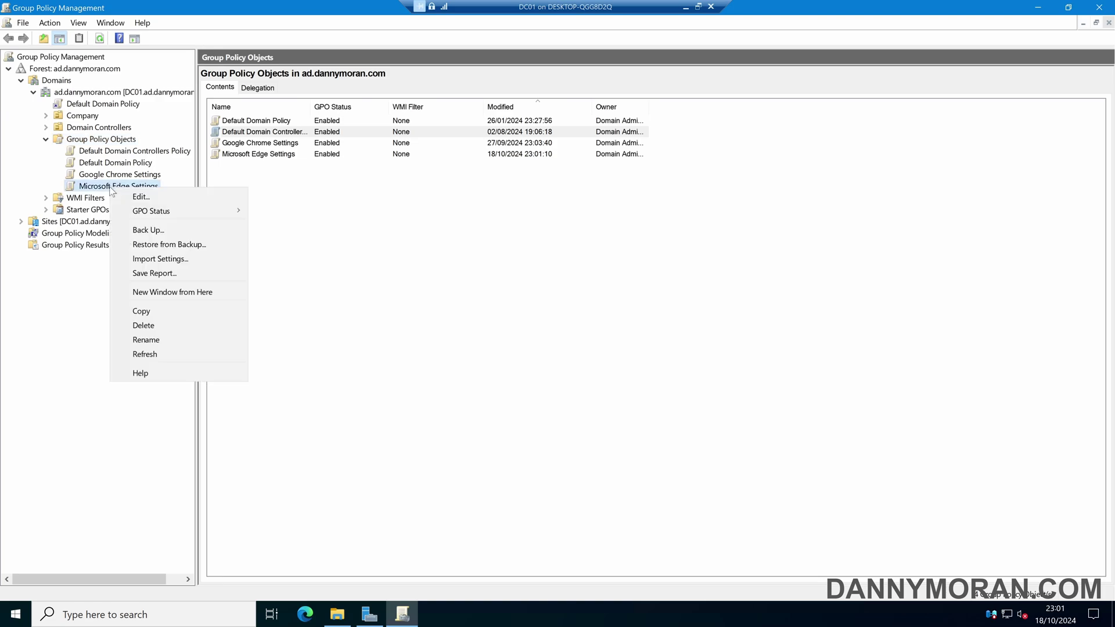
left_click(140, 197)
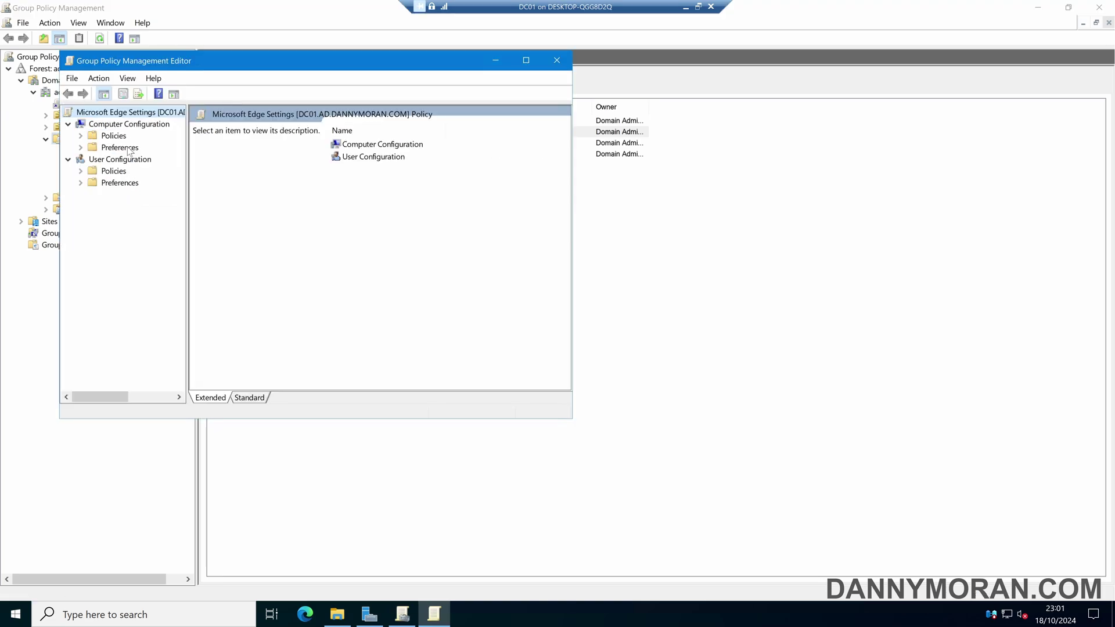
left_click(80, 136)
left_click(119, 170)
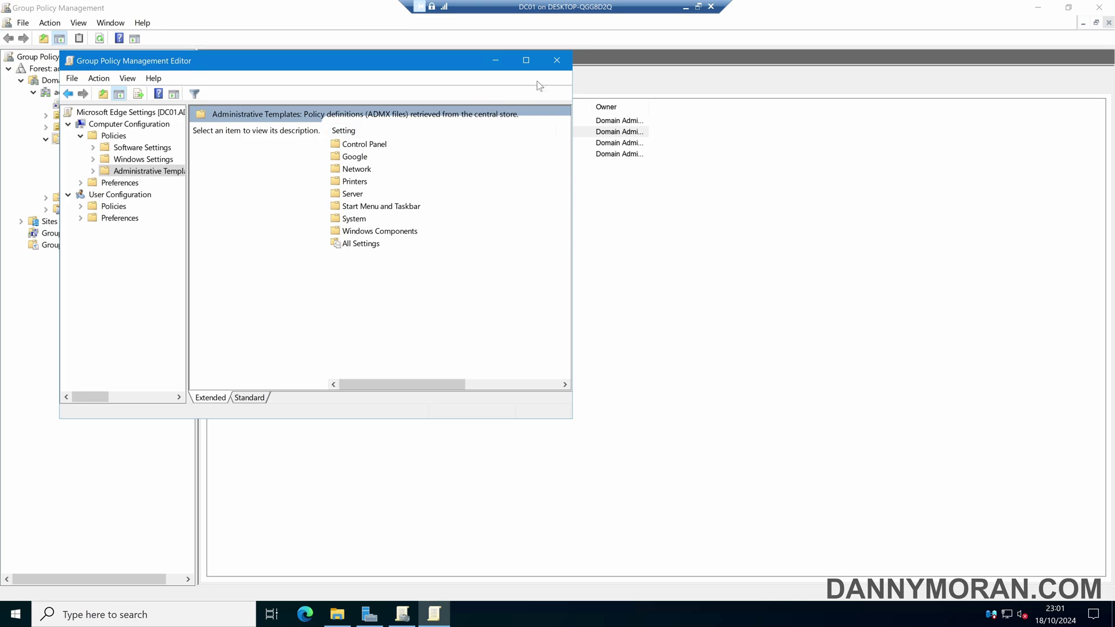
left_click(556, 60)
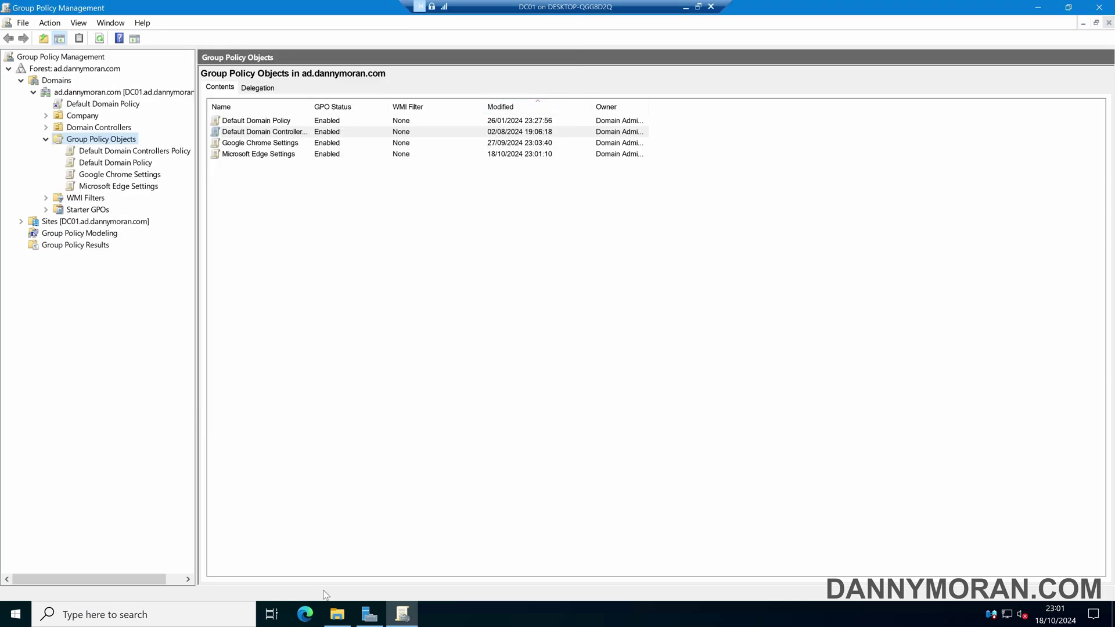
Browse to C:\Windows\PolicyDefinitions to view its ADMX files and en-US folder
left_click(336, 614)
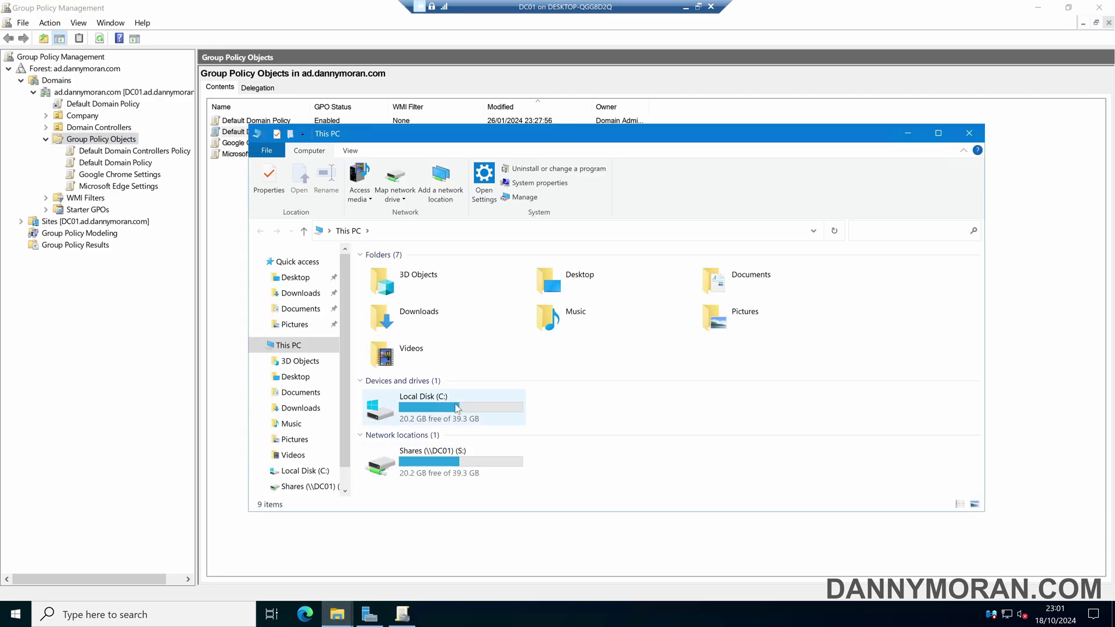
double_click(456, 409)
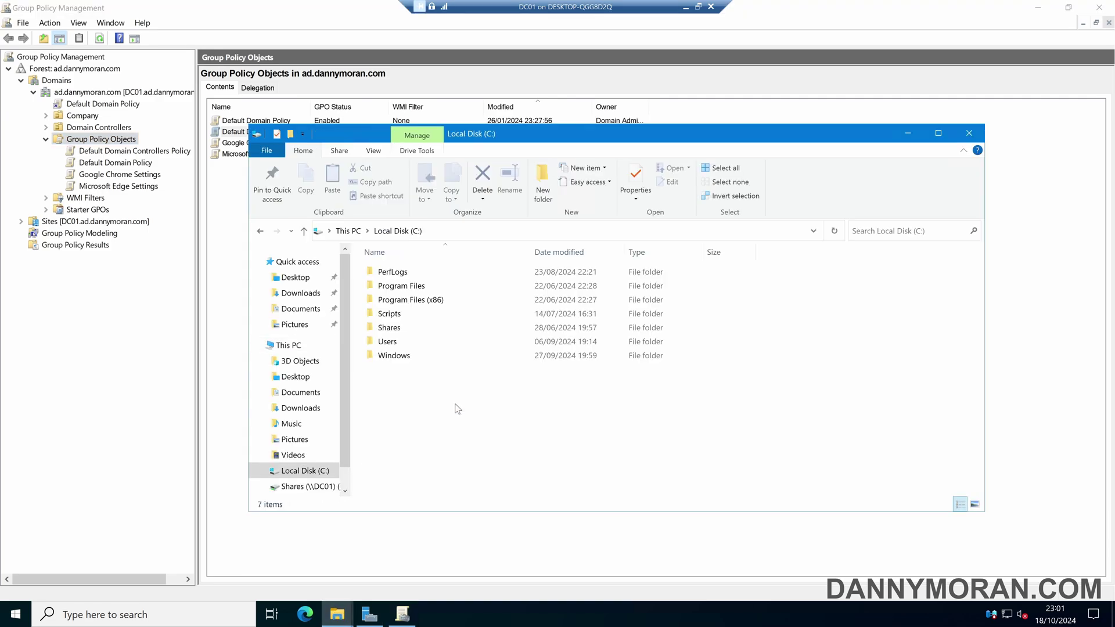
double_click(410, 355)
key("p")
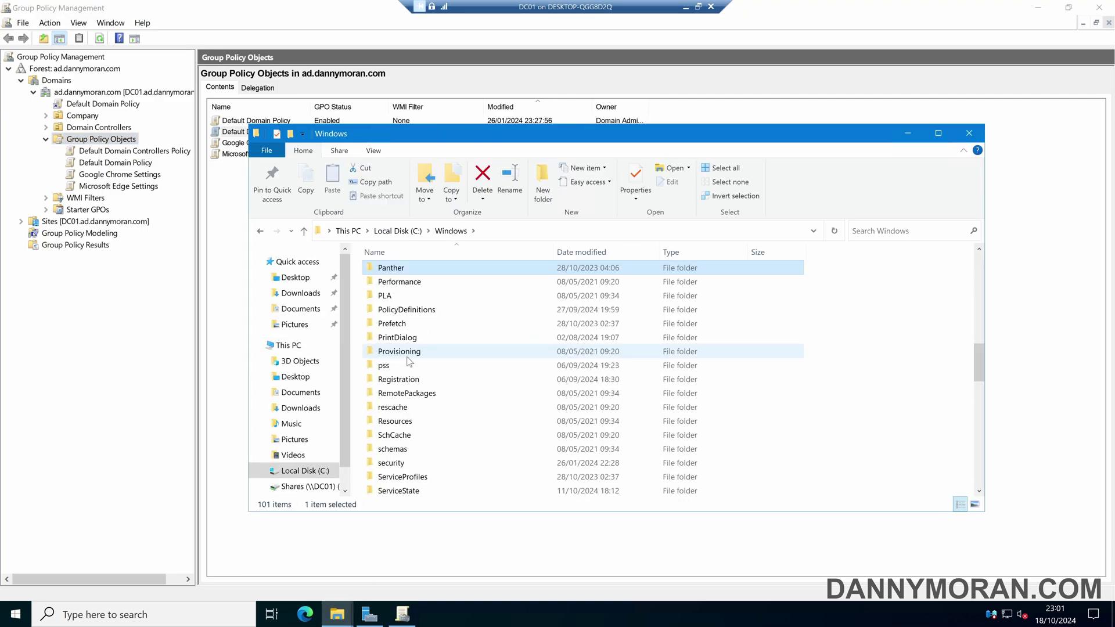
double_click(425, 311)
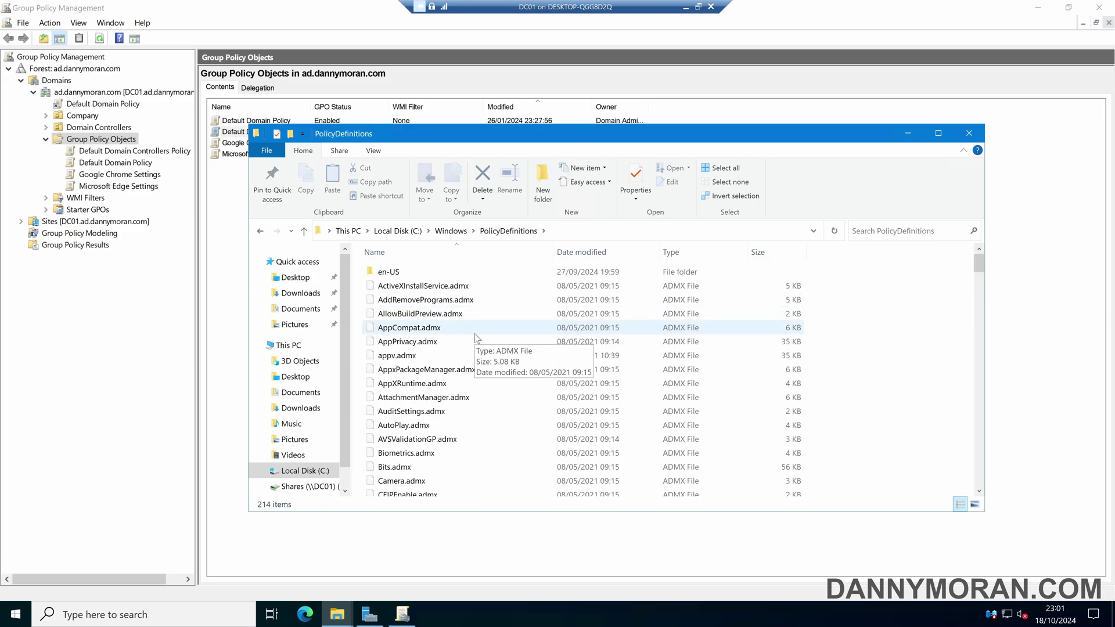
Open the domain's network share and navigate to SYSVOL > domain folder > Policies
left_click(968, 134)
key("super")
type("\\ad.")
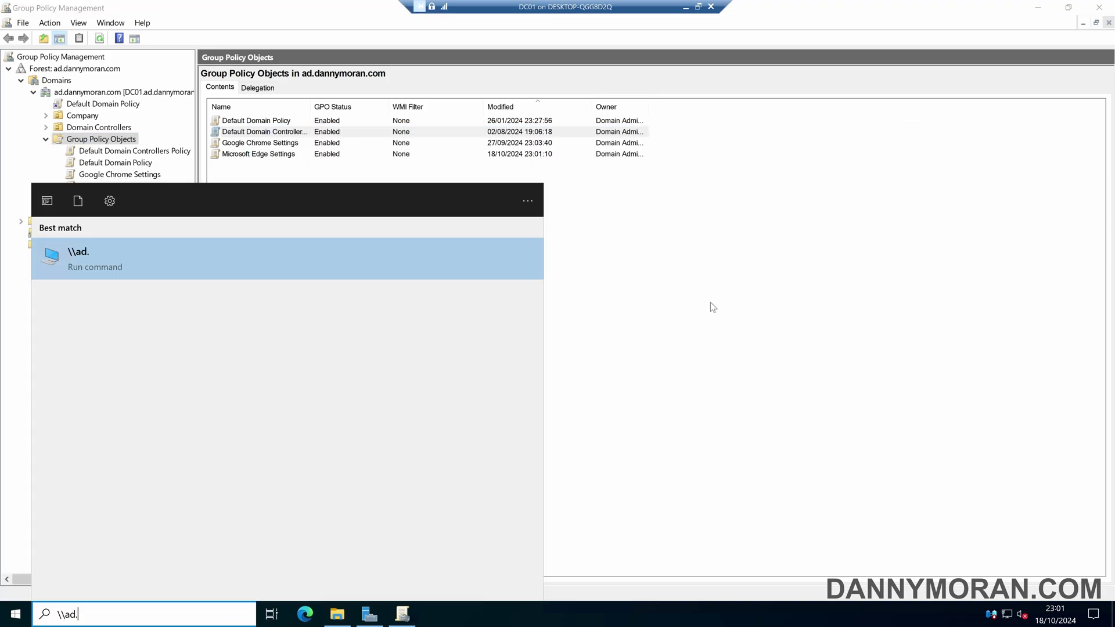
type("dannymp")
key("BackSpace")
type("oran.com")
key("Return")
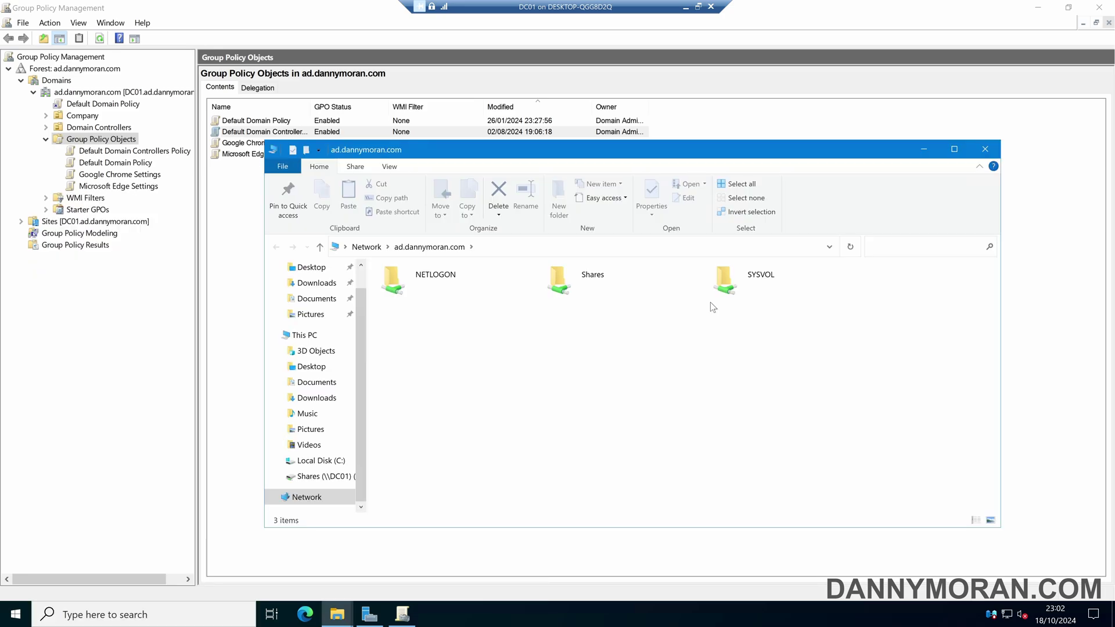
double_click(745, 279)
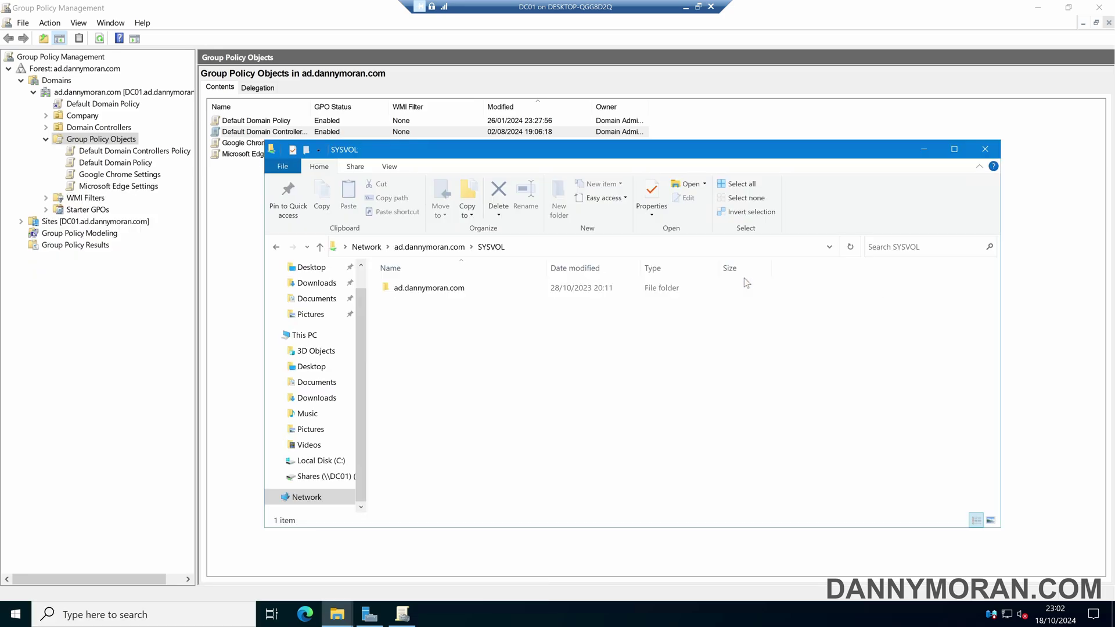
double_click(440, 289)
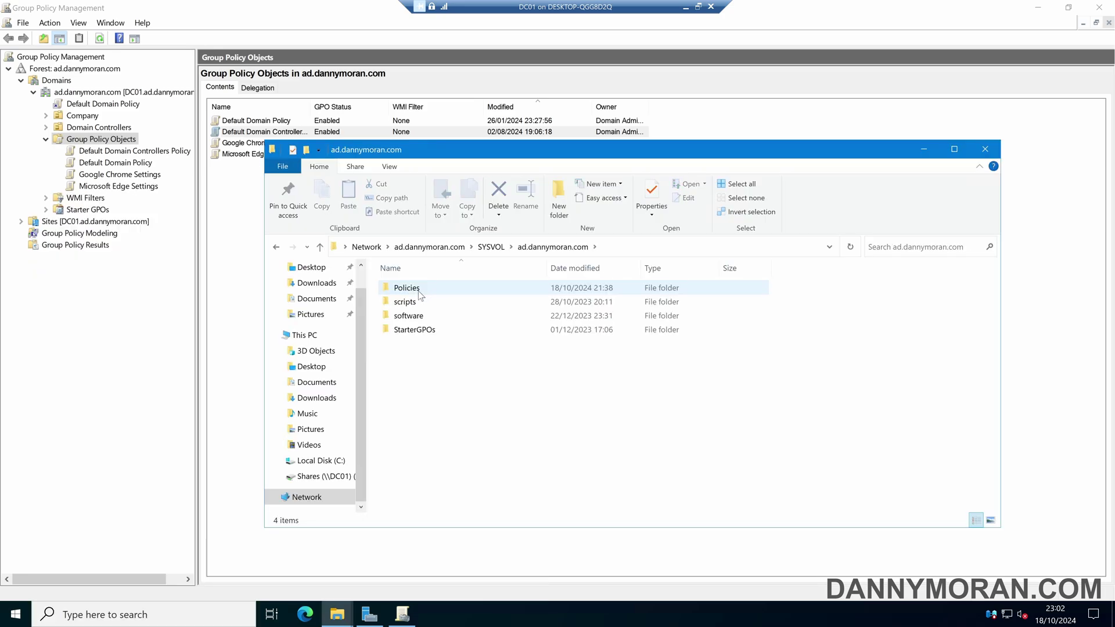
double_click(418, 288)
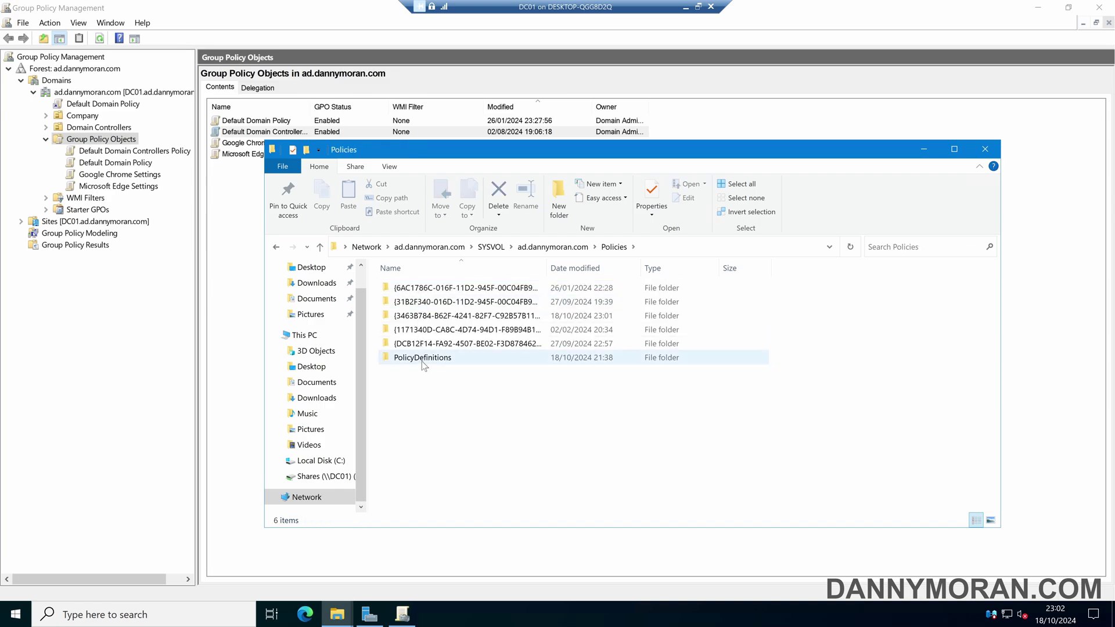
mouse_move(421, 361)
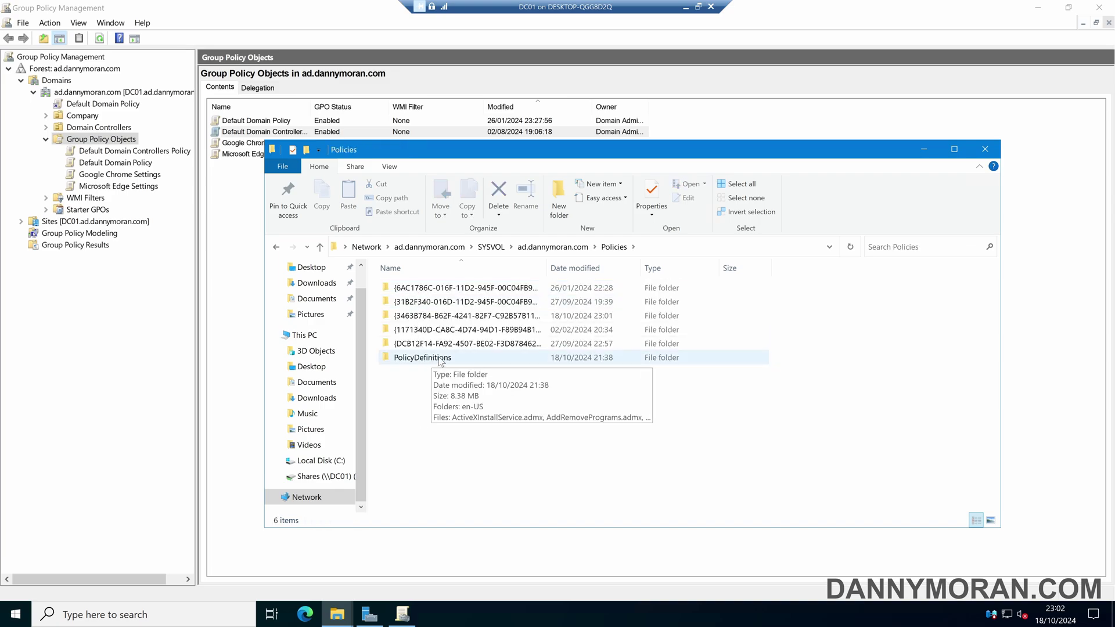
Open the central PolicyDefinitions store and arrange it beside the downloaded templates window
double_click(440, 358)
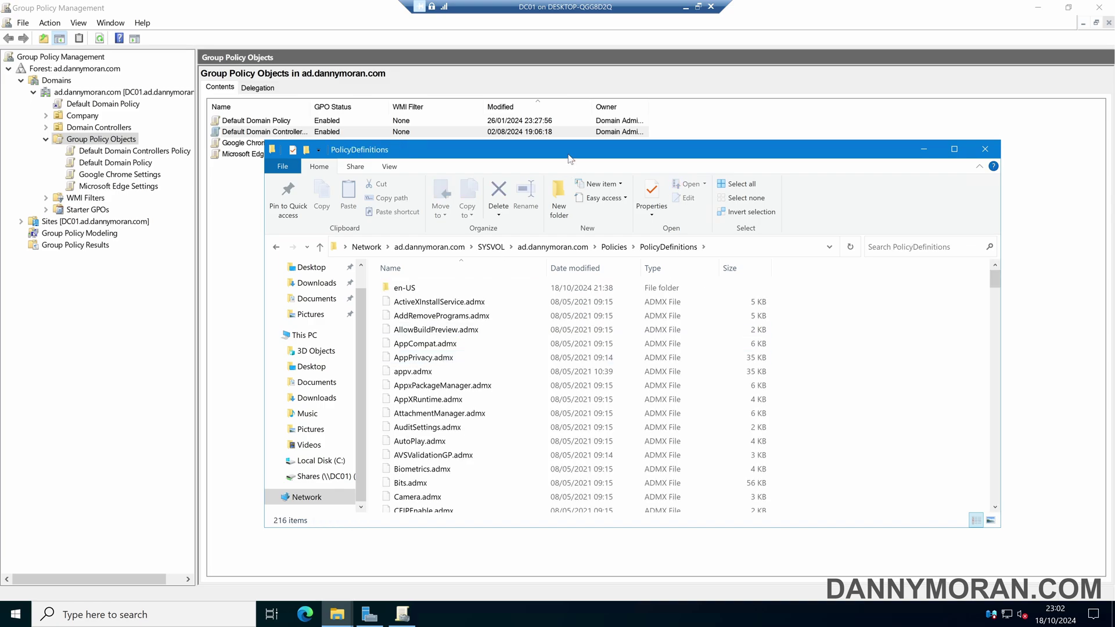
left_click_drag(573, 158, 694, 132)
mouse_move(336, 615)
left_click(288, 561)
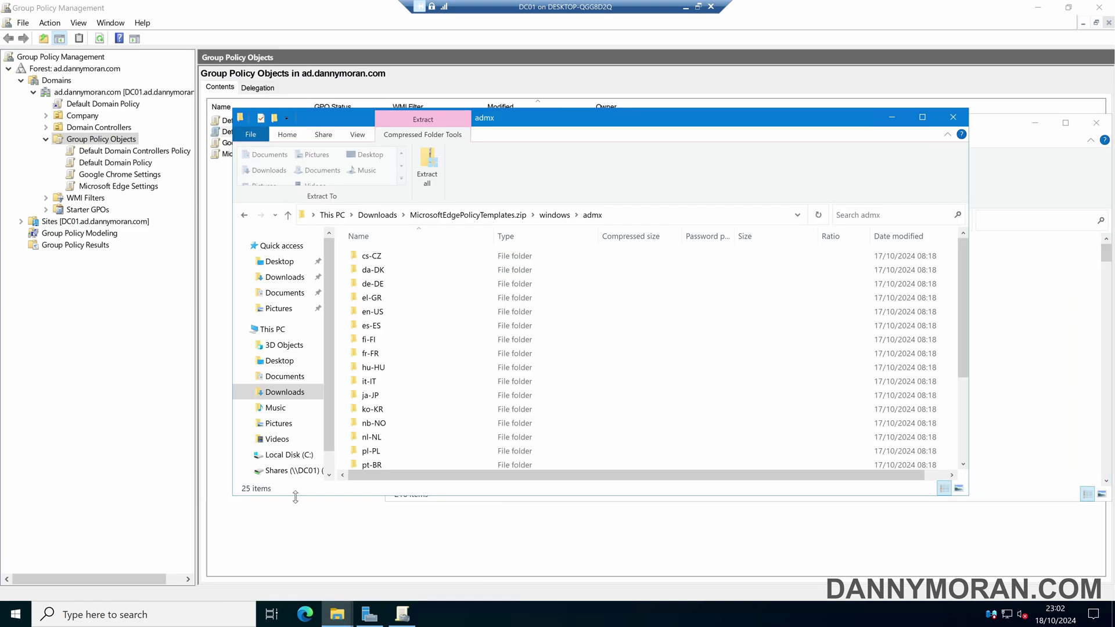
left_click_drag(538, 118, 313, 123)
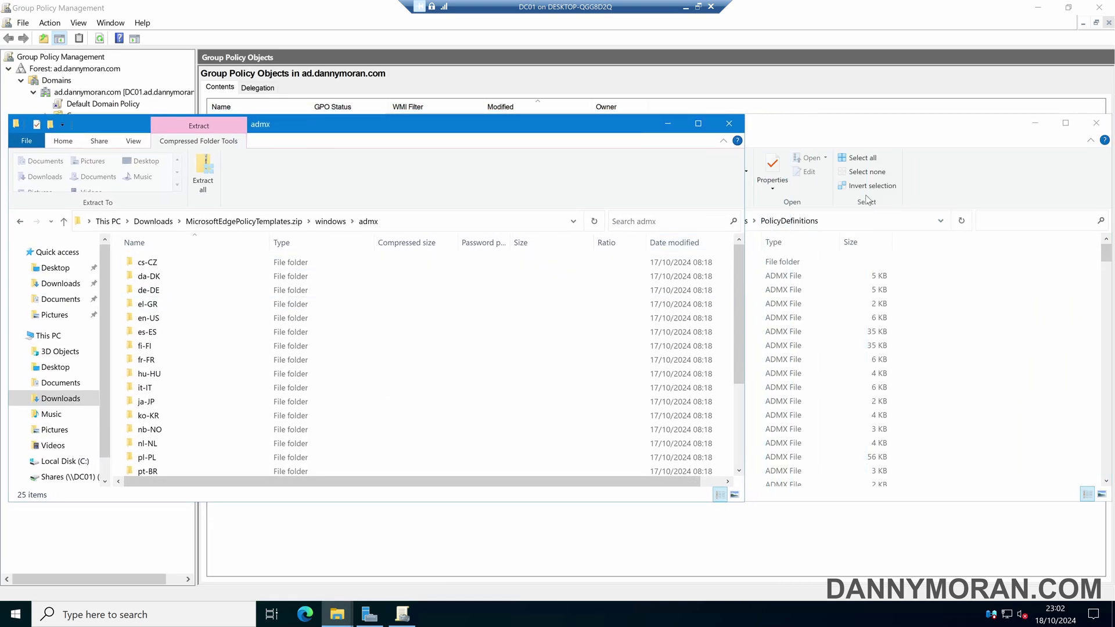
left_click(791, 120)
left_click(219, 387)
scroll(219, 390, "down", 3)
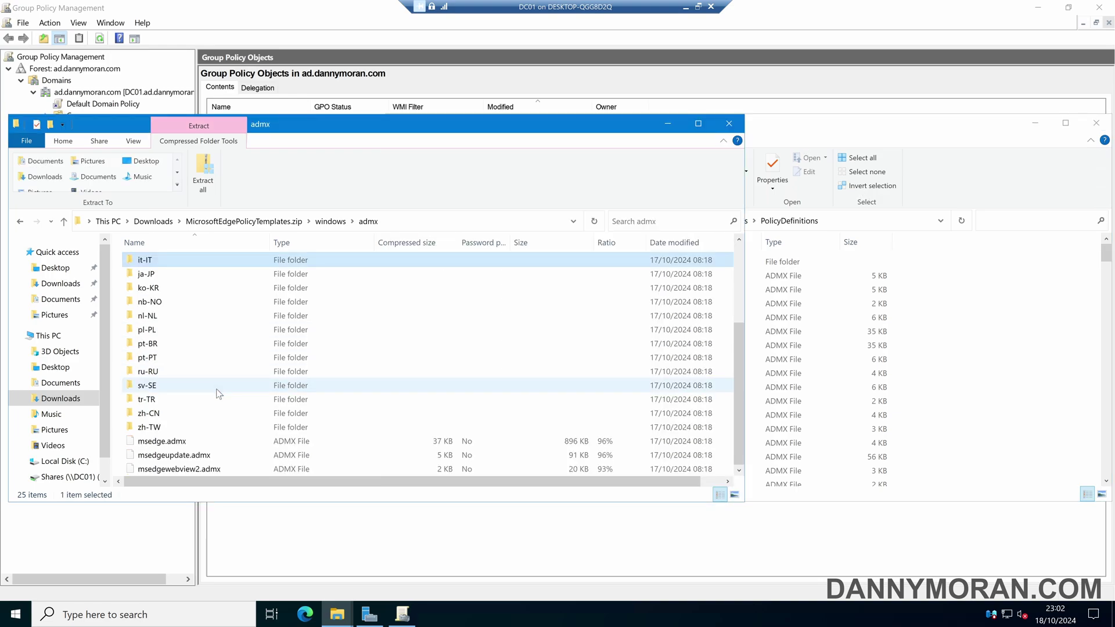
Copy msedge.admx, msedgeupdate.admx and msedgewebview2.admx into the central PolicyDefinitions store
left_click(173, 443)
left_click(177, 470, "shift")
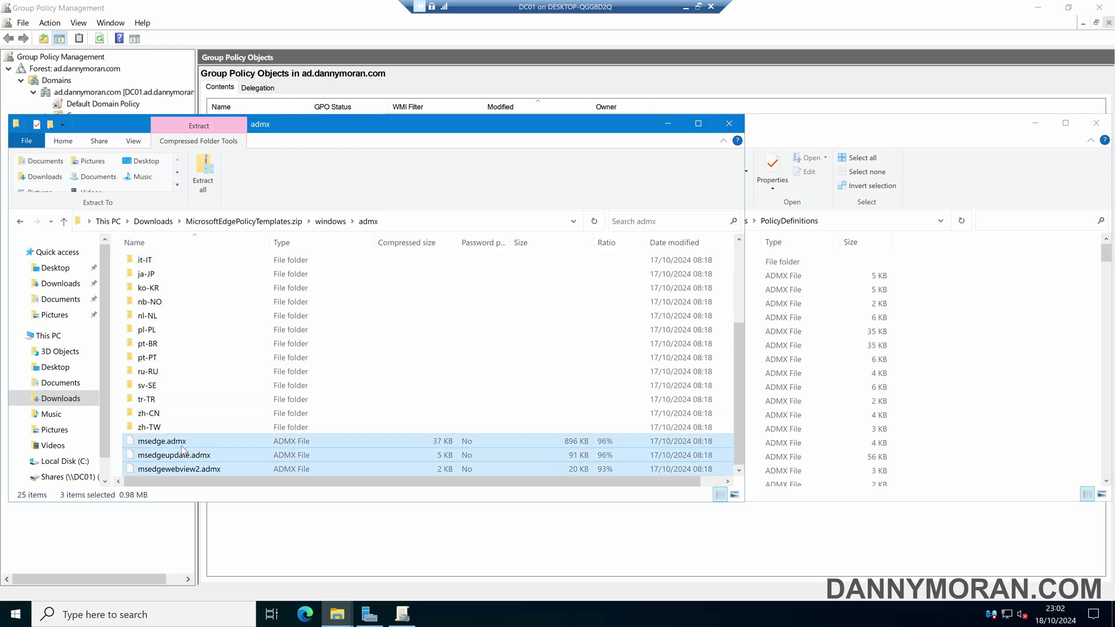
right_click(170, 475)
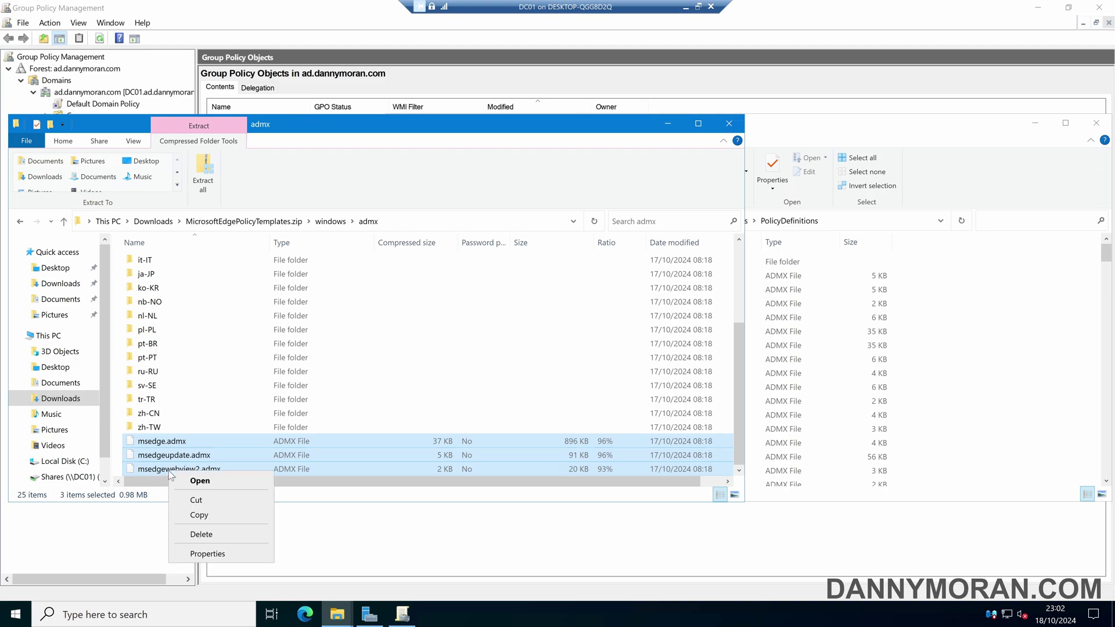
left_click(198, 515)
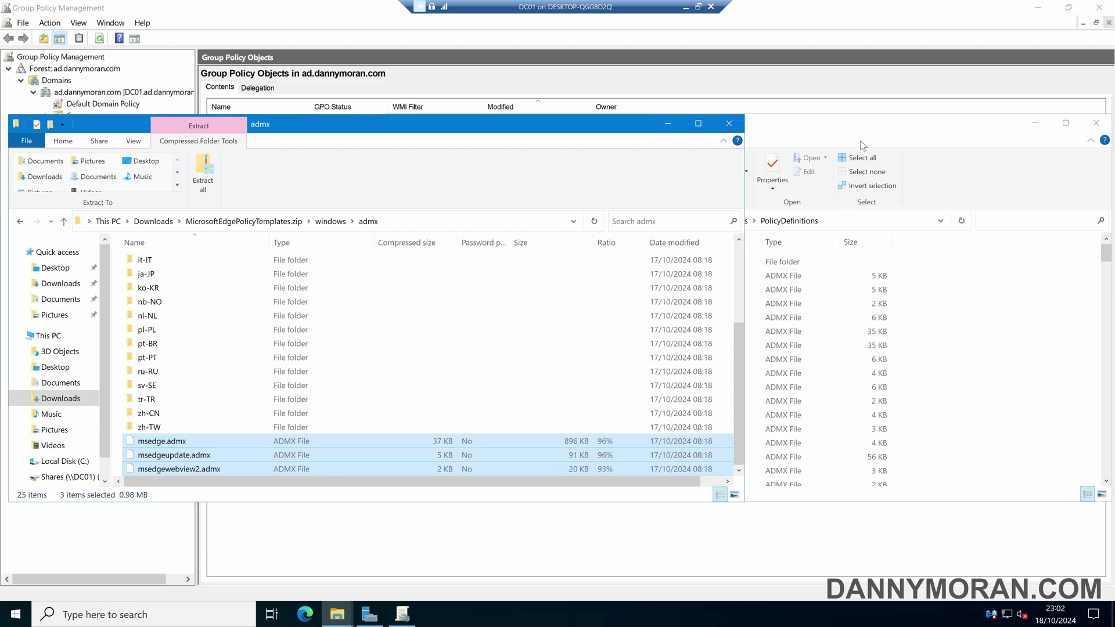
left_click(998, 335)
right_click(996, 330)
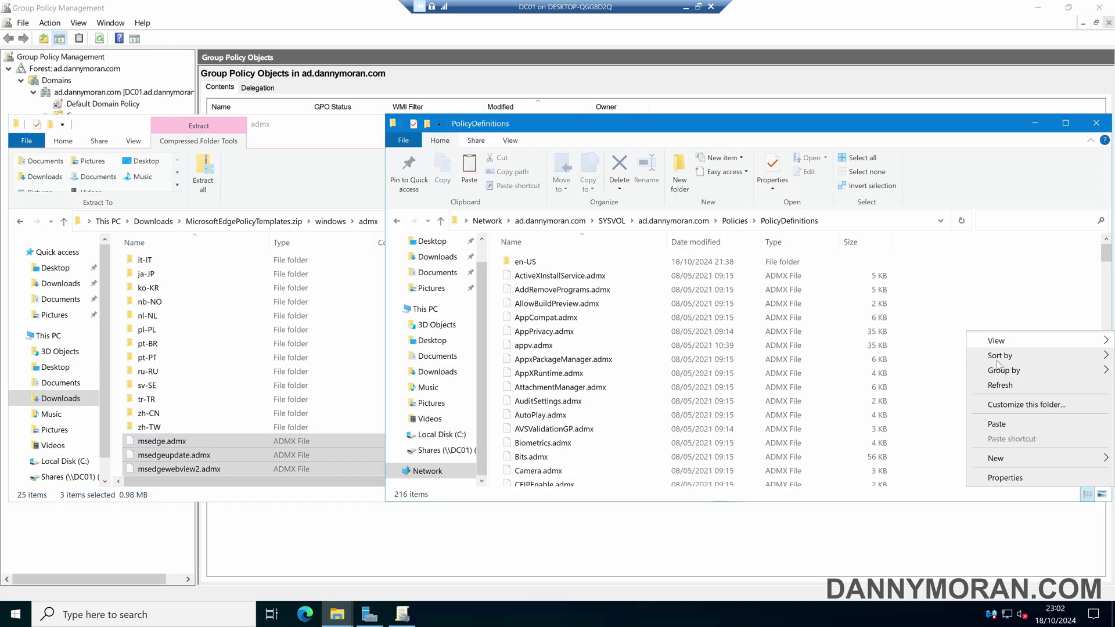
left_click(1003, 427)
left_click(179, 319)
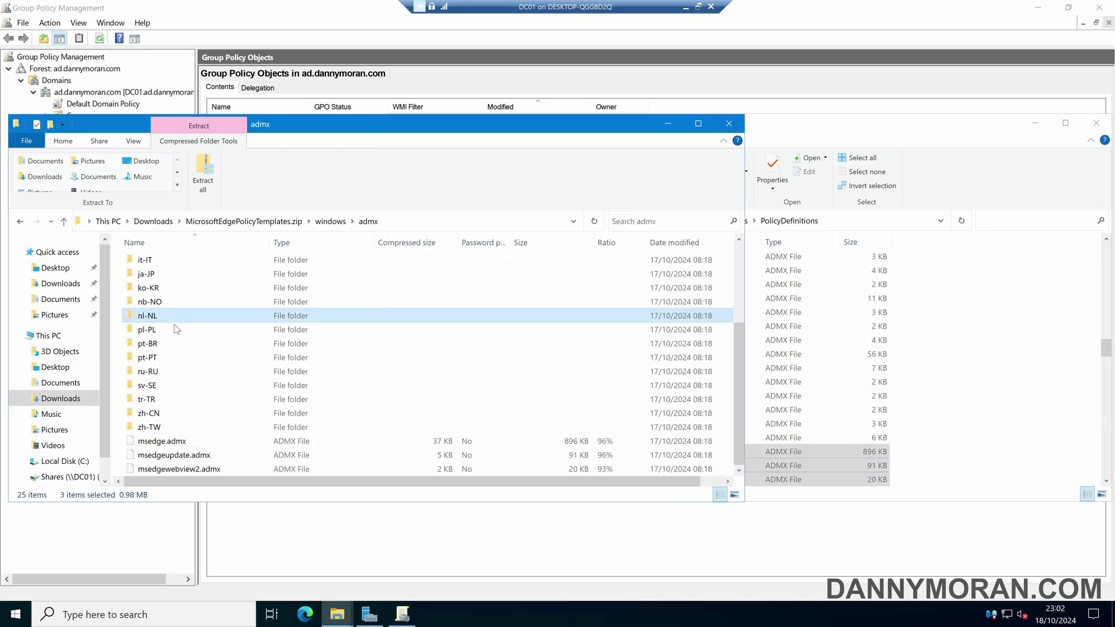
Copy the three Edge ADML files from the templates' en-US folder
scroll(175, 337, "up", 3)
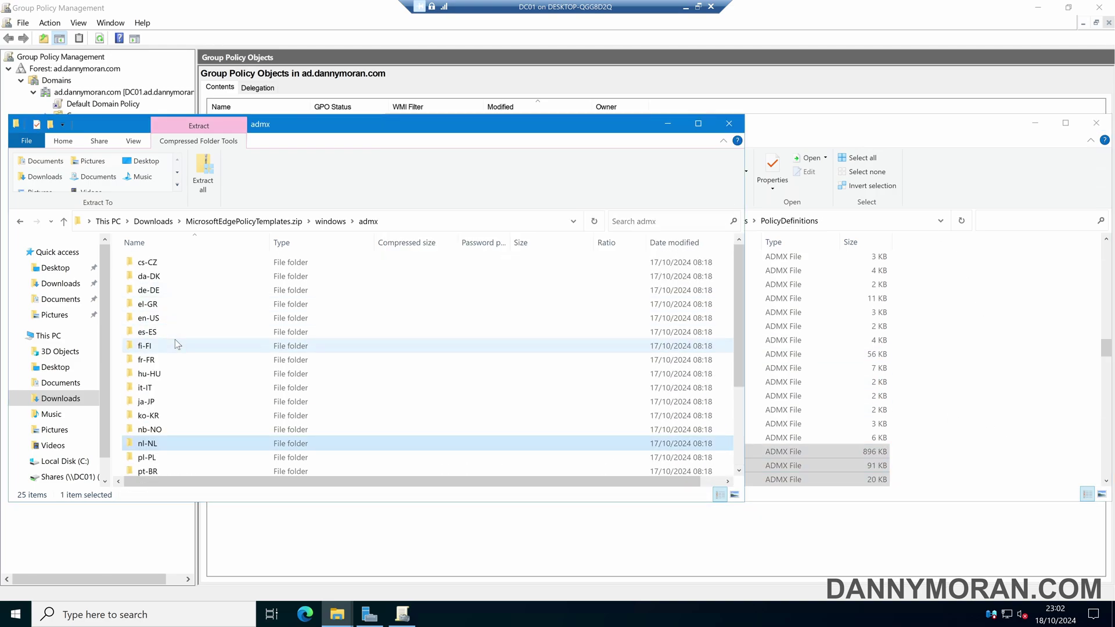
double_click(149, 318)
left_click_drag(177, 306, 175, 265)
right_click(174, 265)
left_click(208, 307)
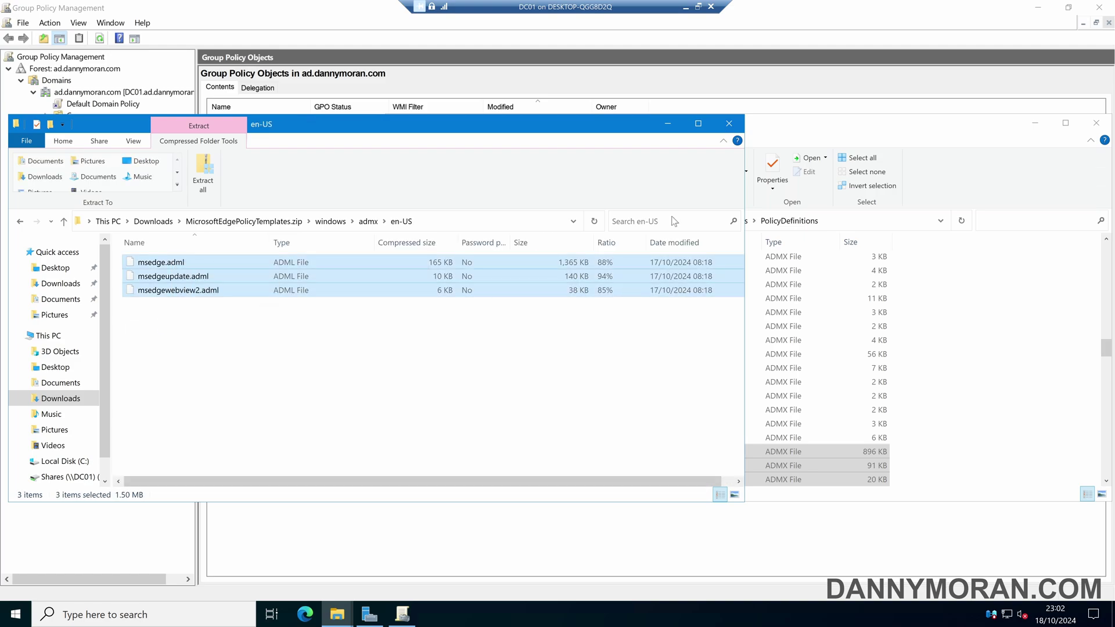
Paste the Edge ADML files into the central store's en-US folder and close that window
left_click(833, 135)
scroll(723, 329, "up", 20)
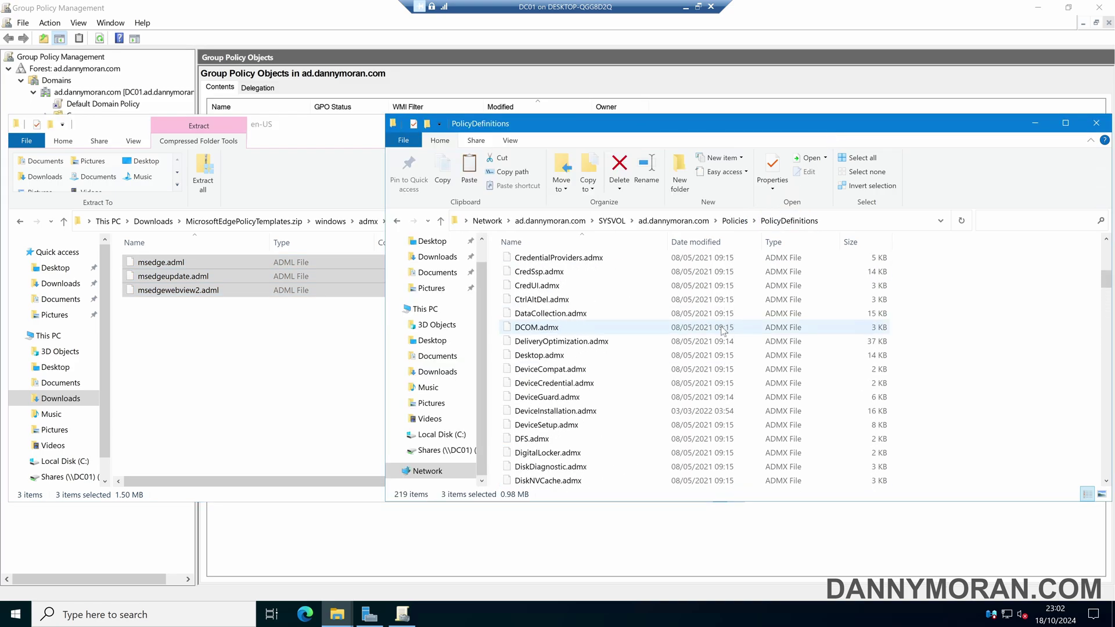
scroll(723, 330, "up", 10)
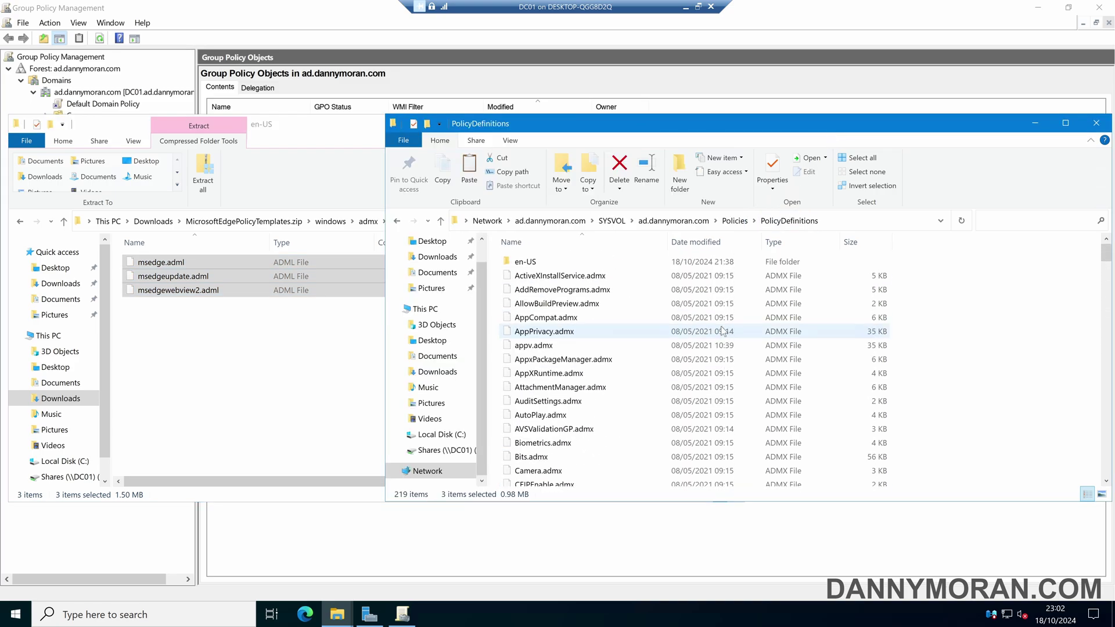
double_click(526, 262)
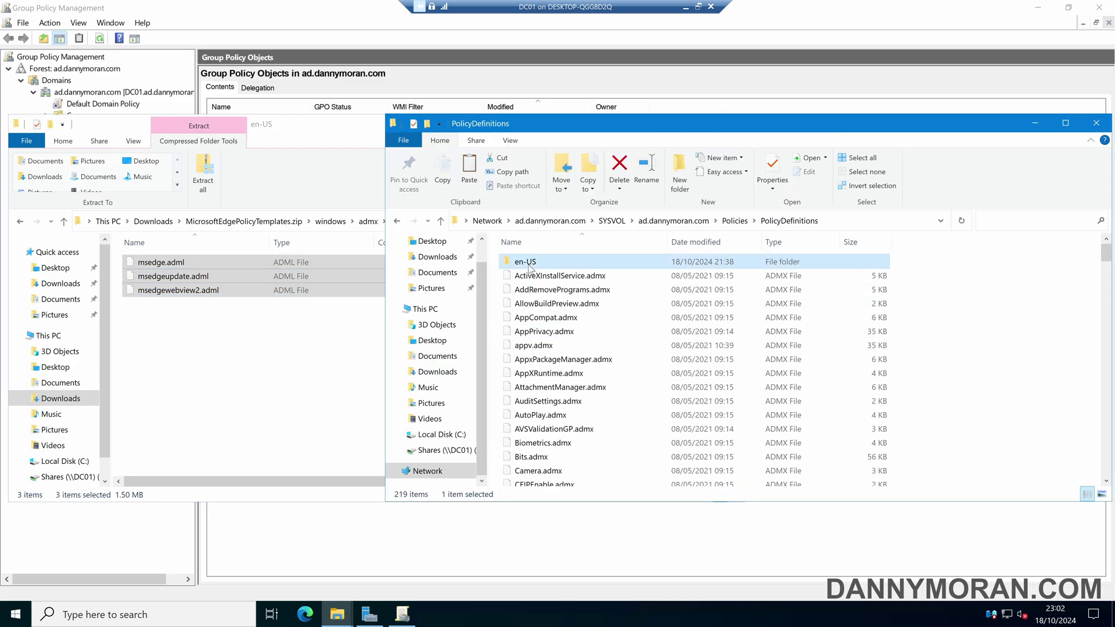
right_click(981, 289)
left_click(997, 373)
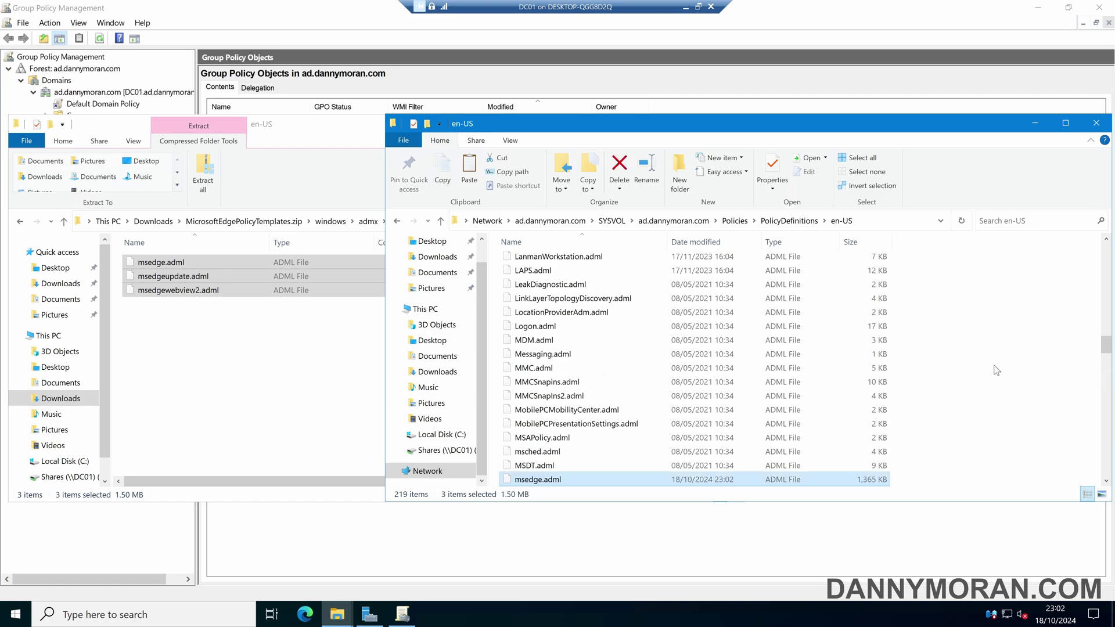
left_click(1096, 123)
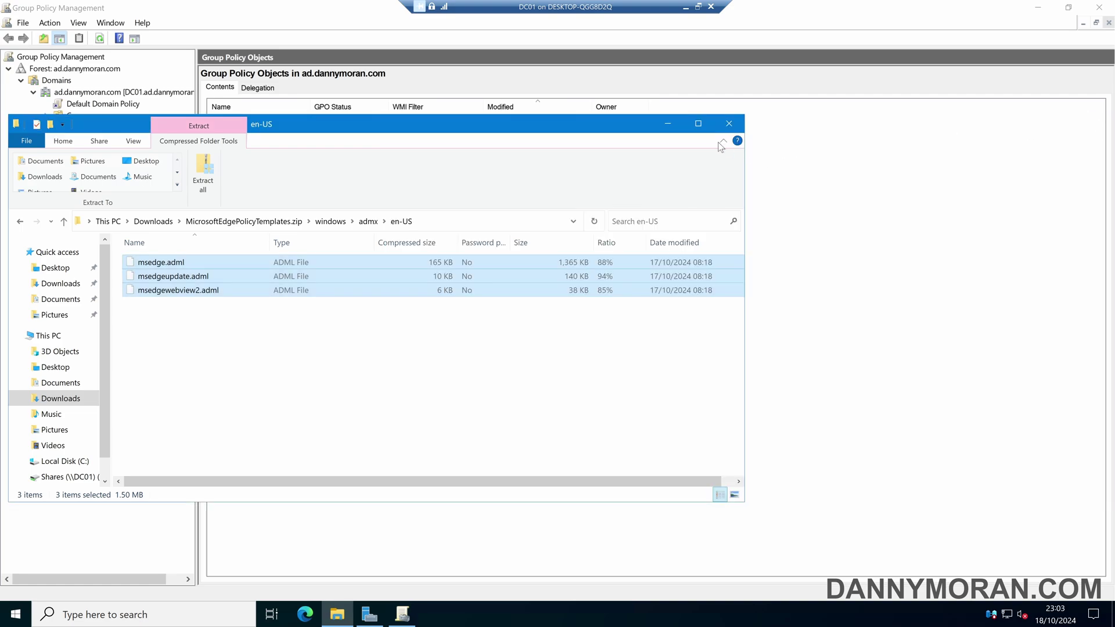
Edit Microsoft Edge Settings maximized and browse Computer Configuration's Microsoft Edge templates folder (379 settings)
left_click(722, 127)
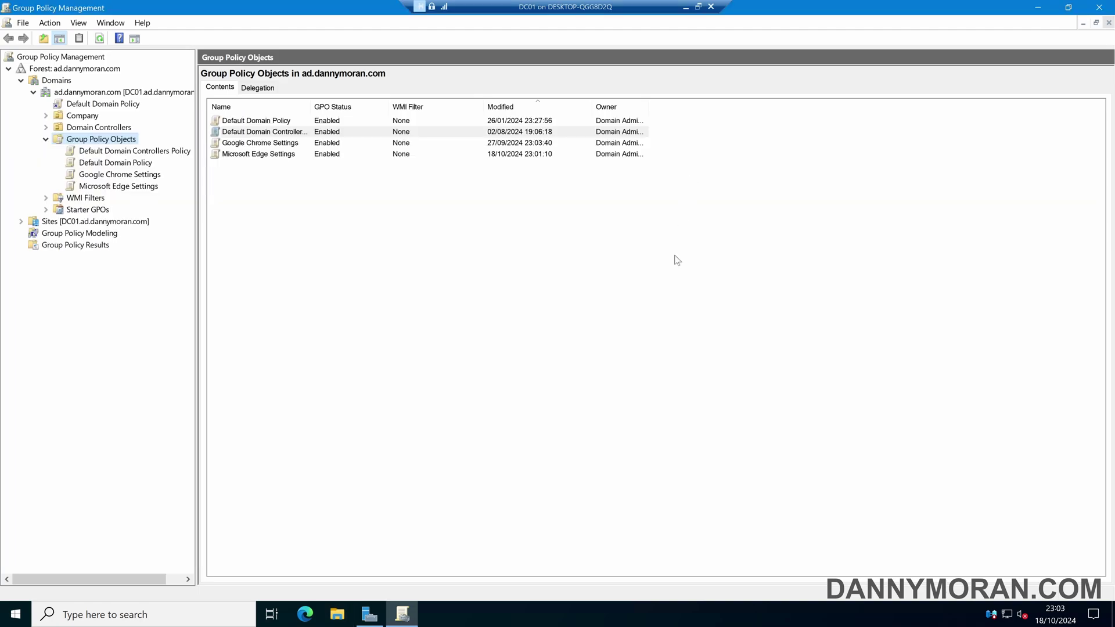
right_click(111, 186)
left_click(147, 195)
double_click(242, 68)
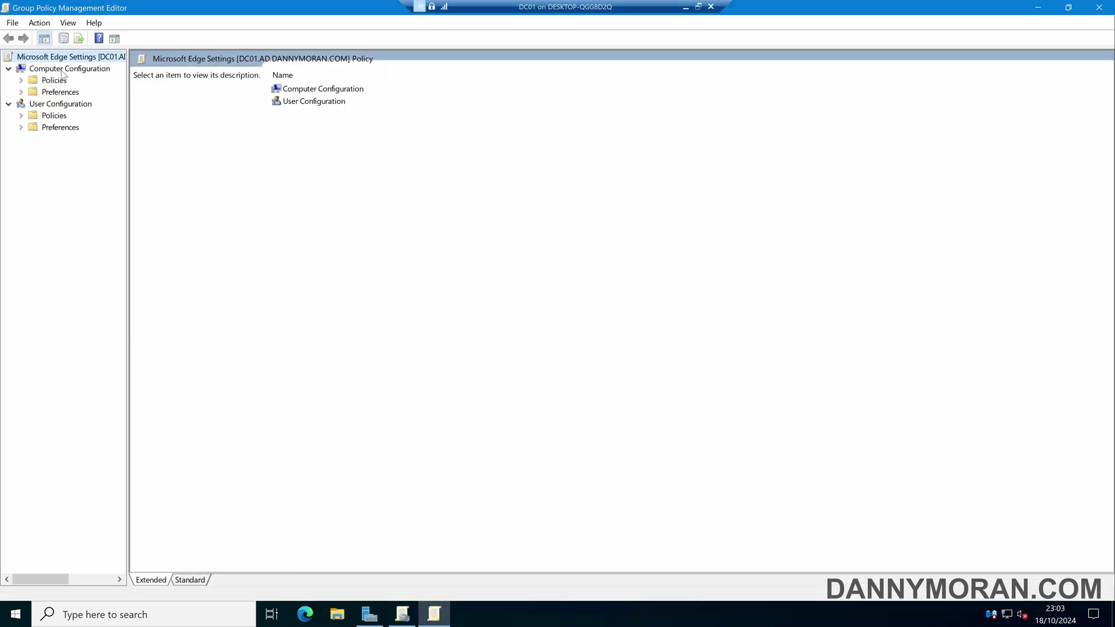
left_click(21, 81)
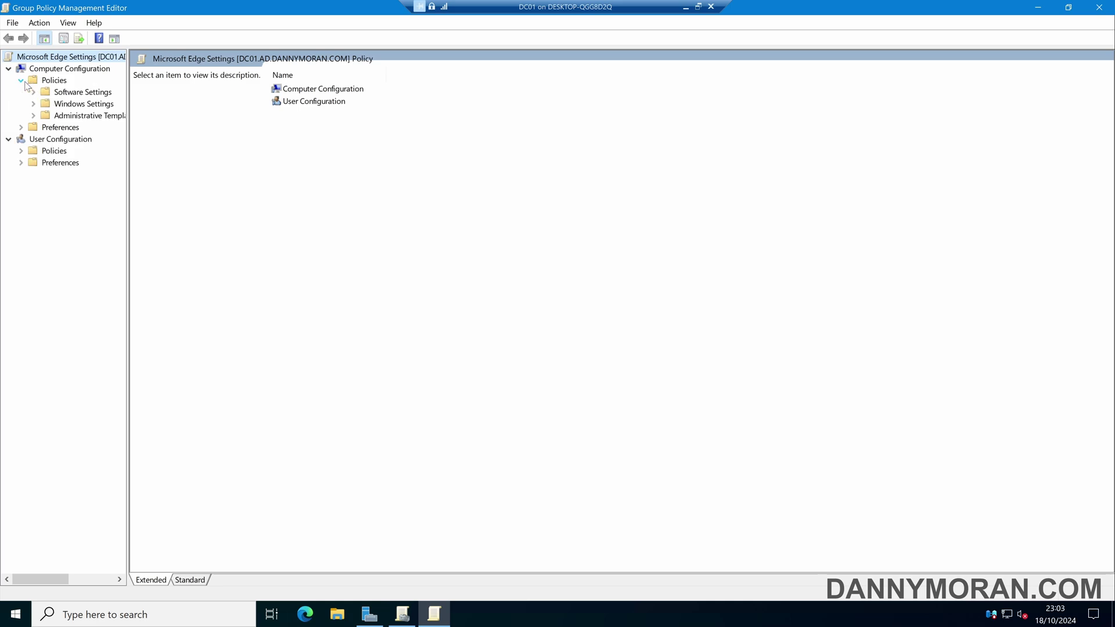
left_click(81, 117)
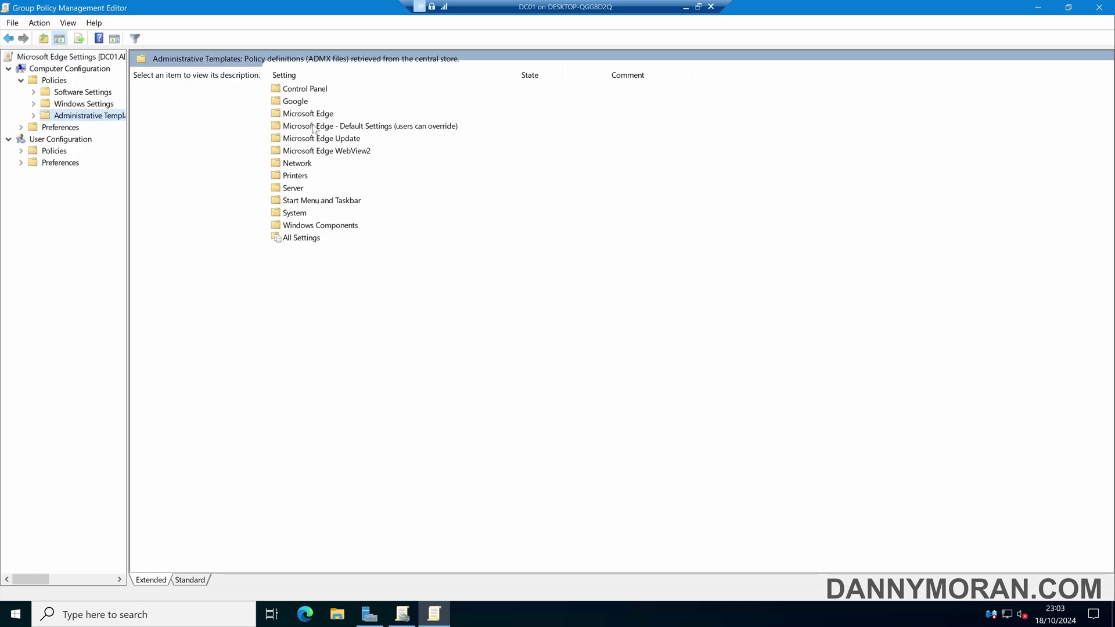
left_click(311, 114)
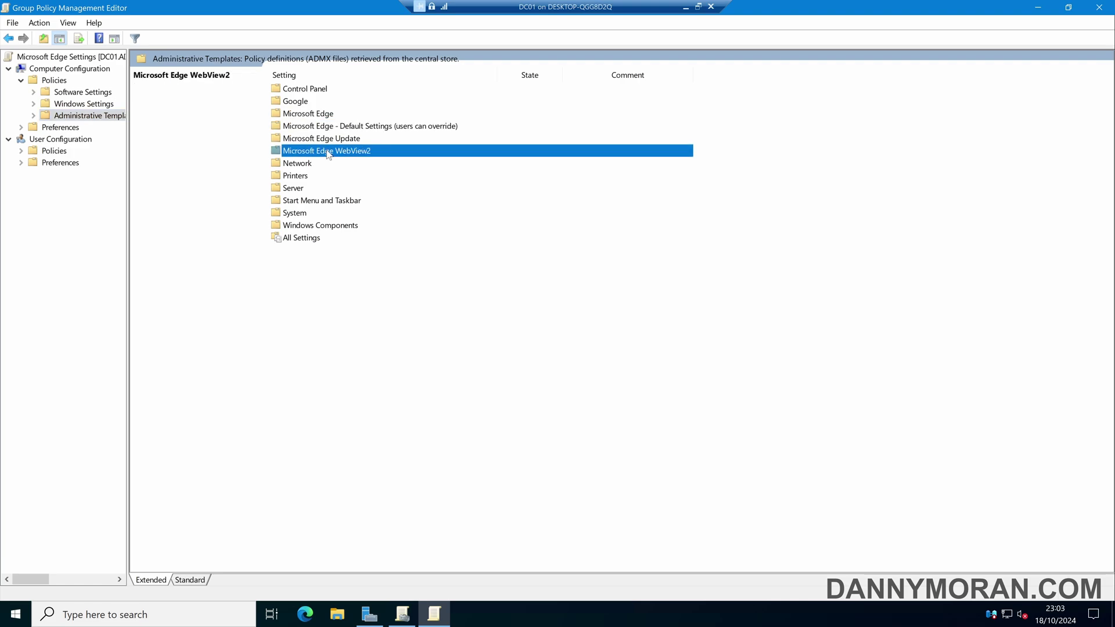
double_click(321, 114)
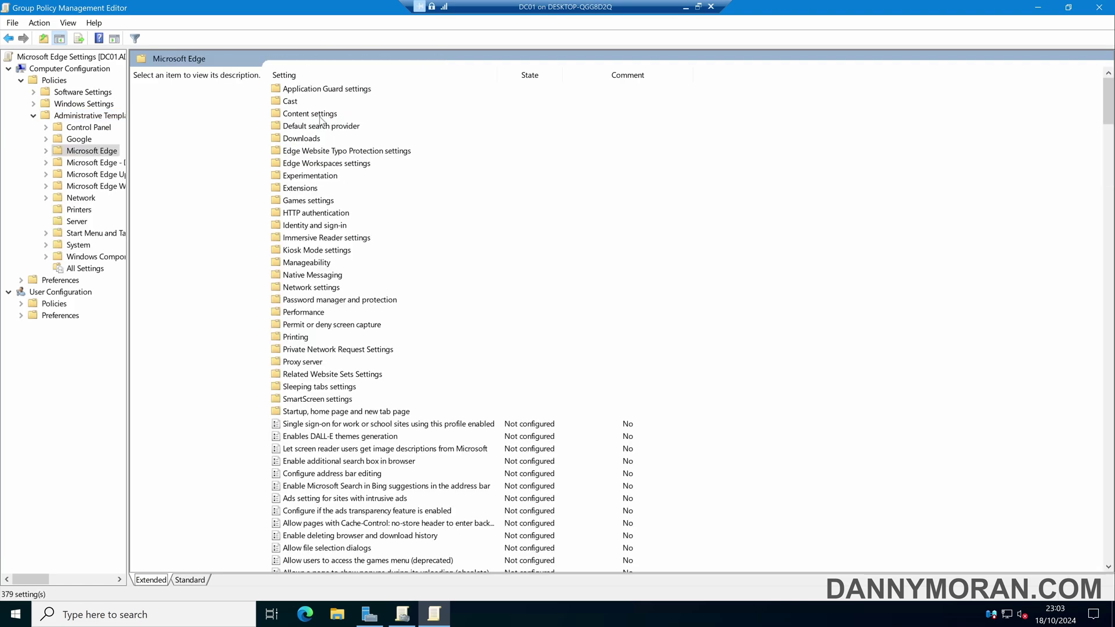
scroll(369, 159, "down", 8)
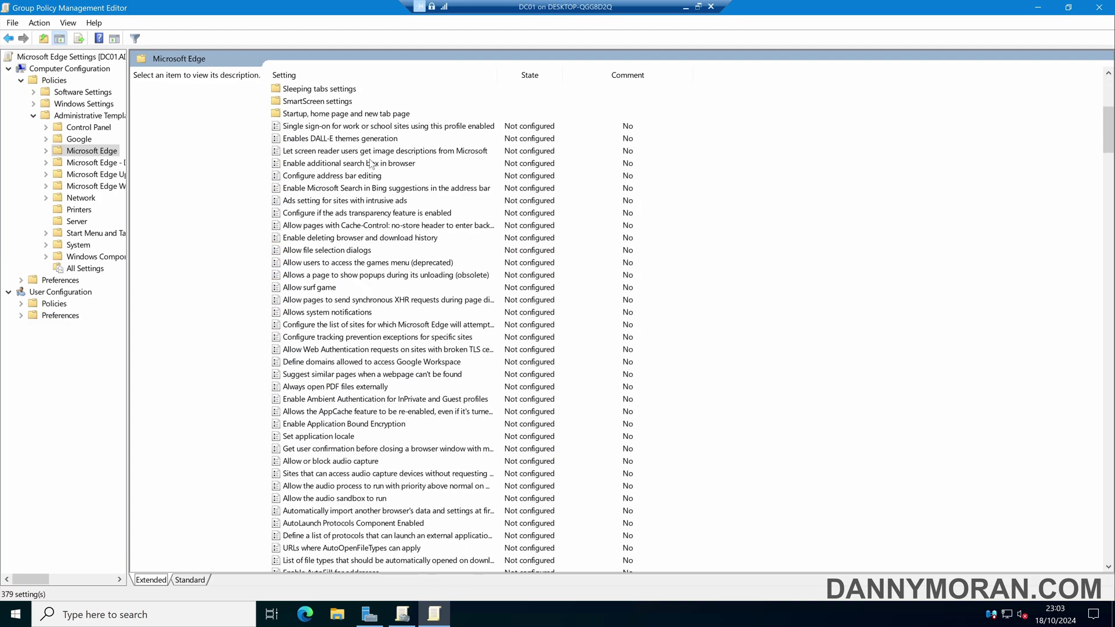
scroll(370, 159, "down", 6)
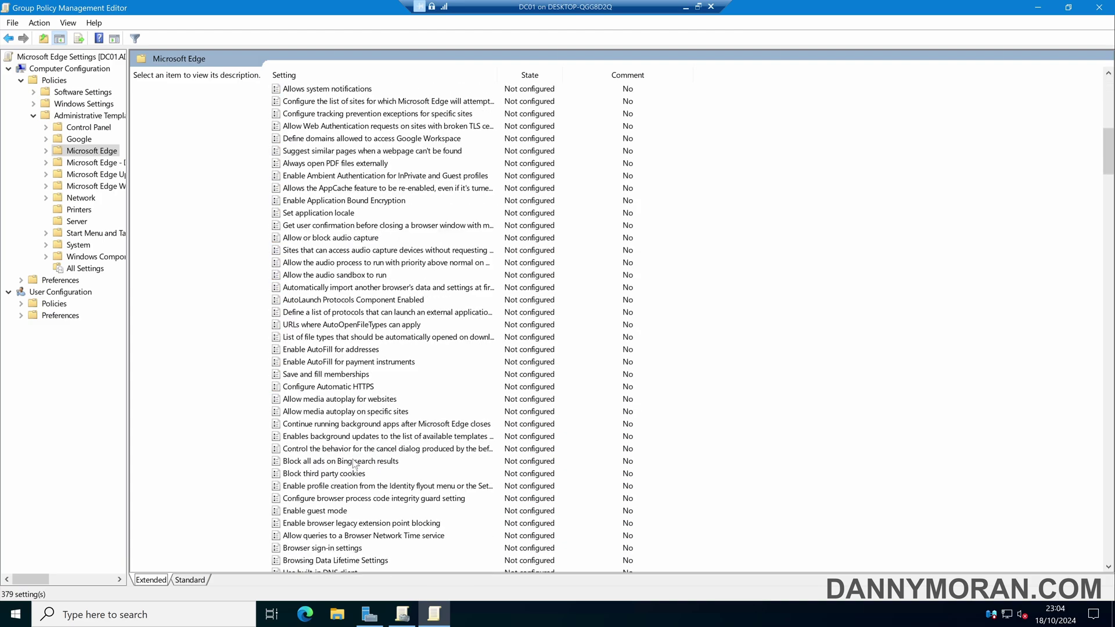
Set the Edge policy 'Block all ads on Bing search results' to Enabled and apply it
double_click(314, 462)
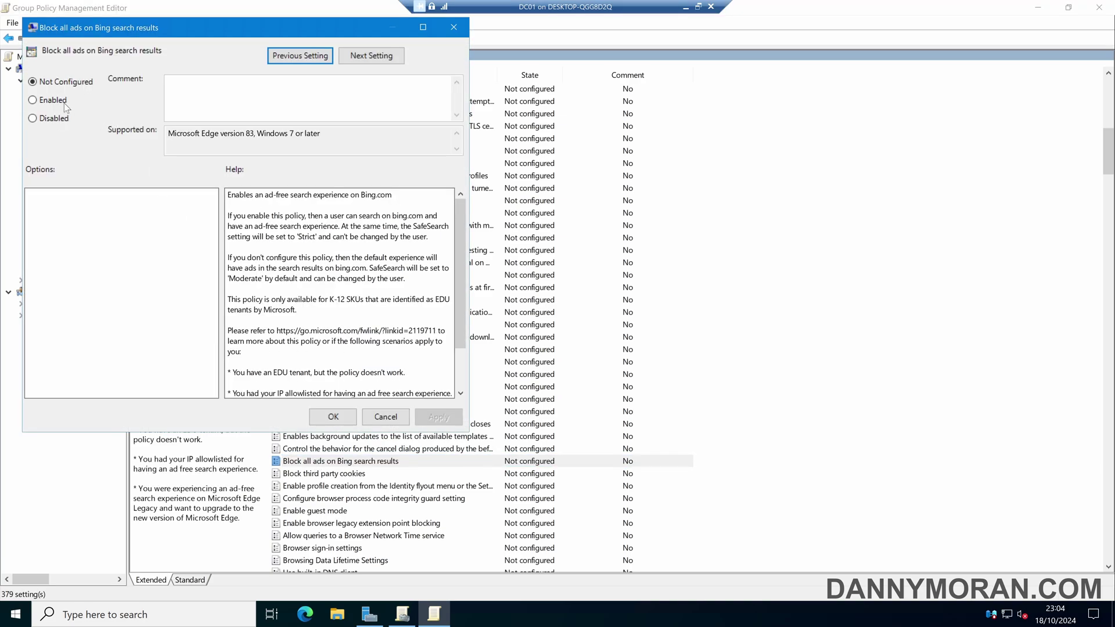
left_click(55, 100)
left_click(442, 422)
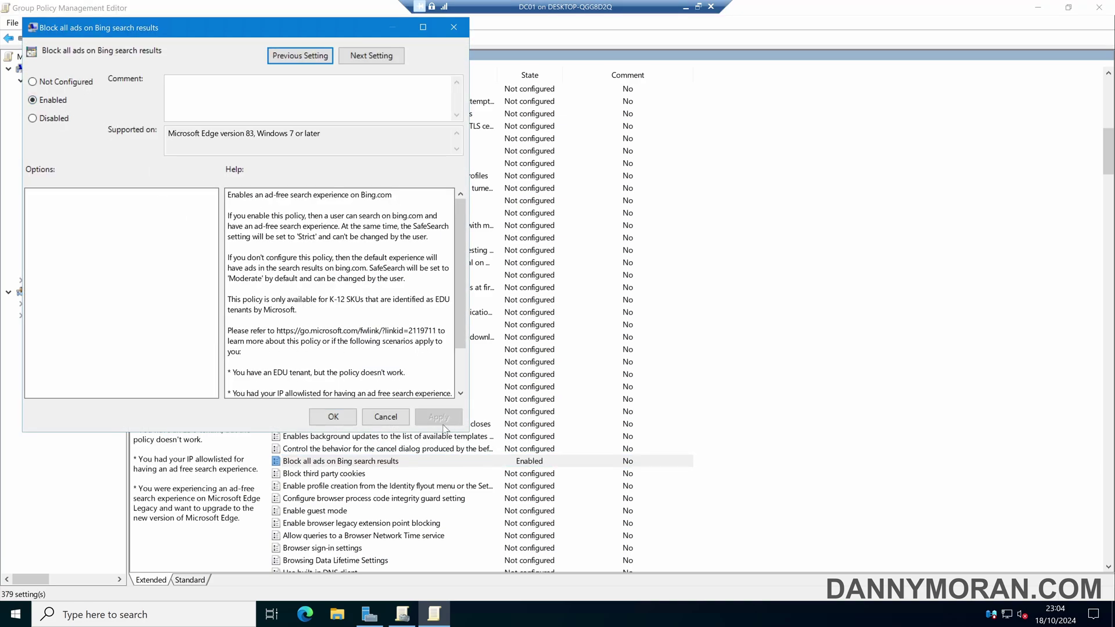
left_click(342, 419)
scroll(492, 402, "down", 6)
scroll(492, 403, "down", 5)
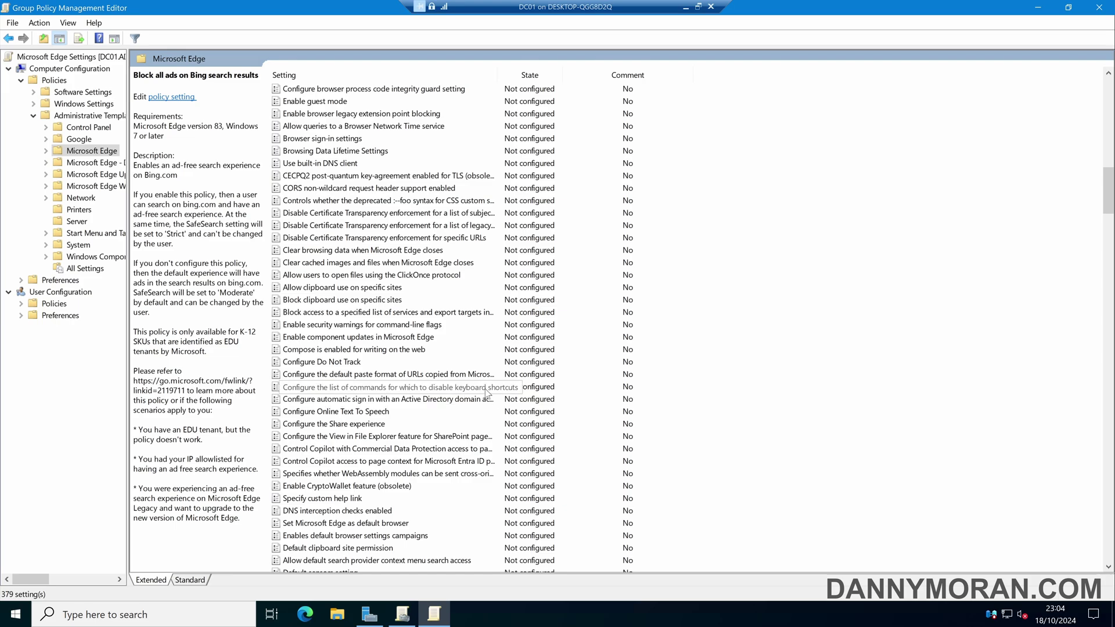
scroll(487, 393, "up", 5)
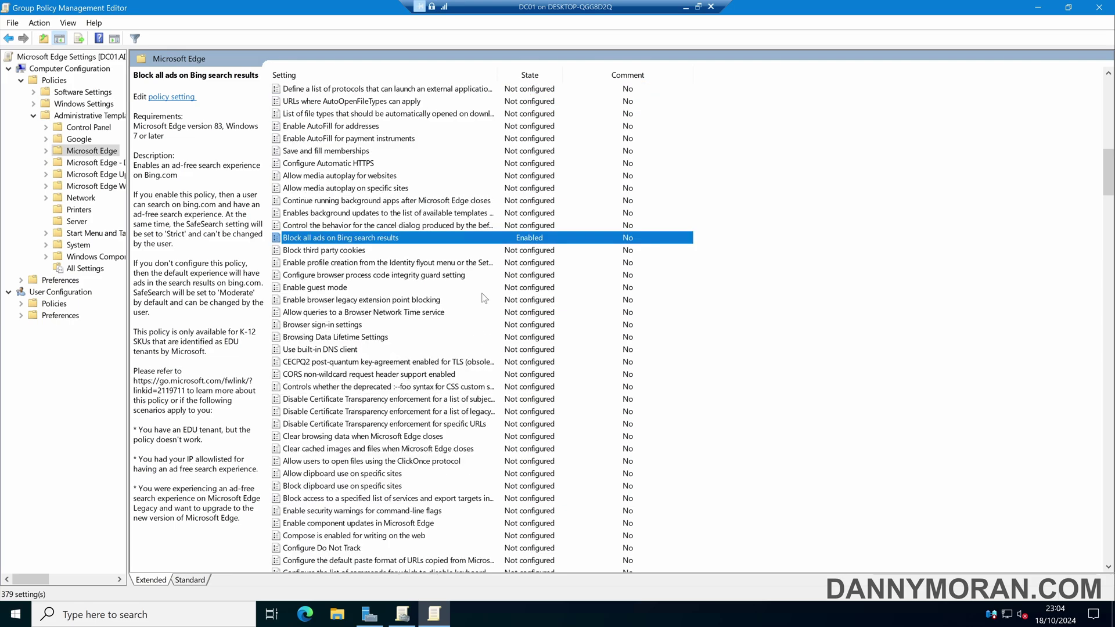
Close the editor and show the full Settings report for the Microsoft Edge Settings GPO
left_click(1097, 8)
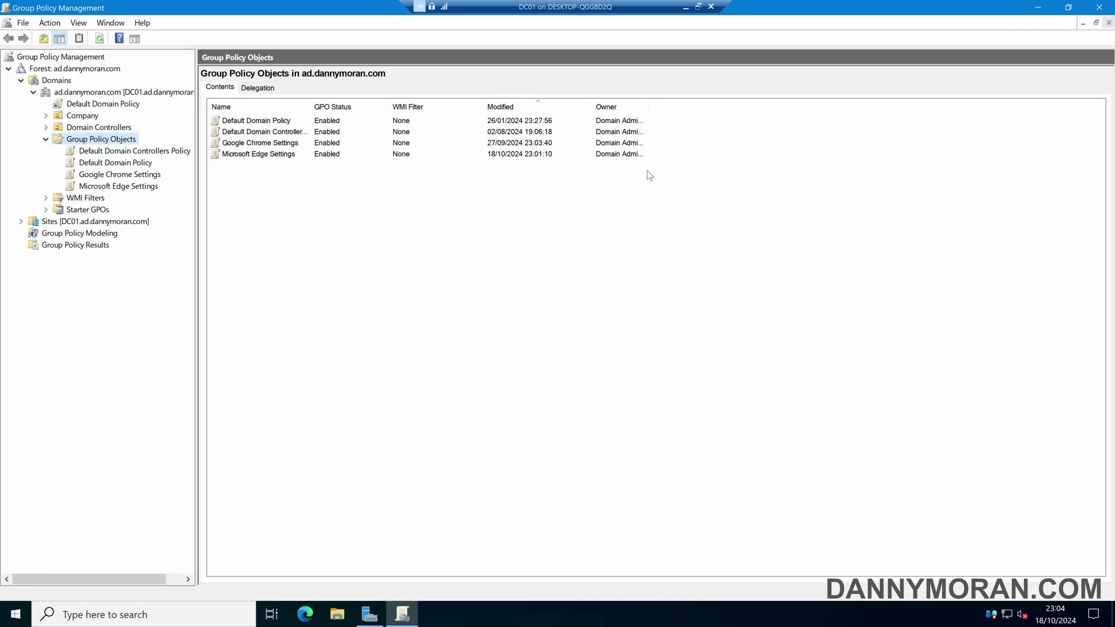
left_click(119, 185)
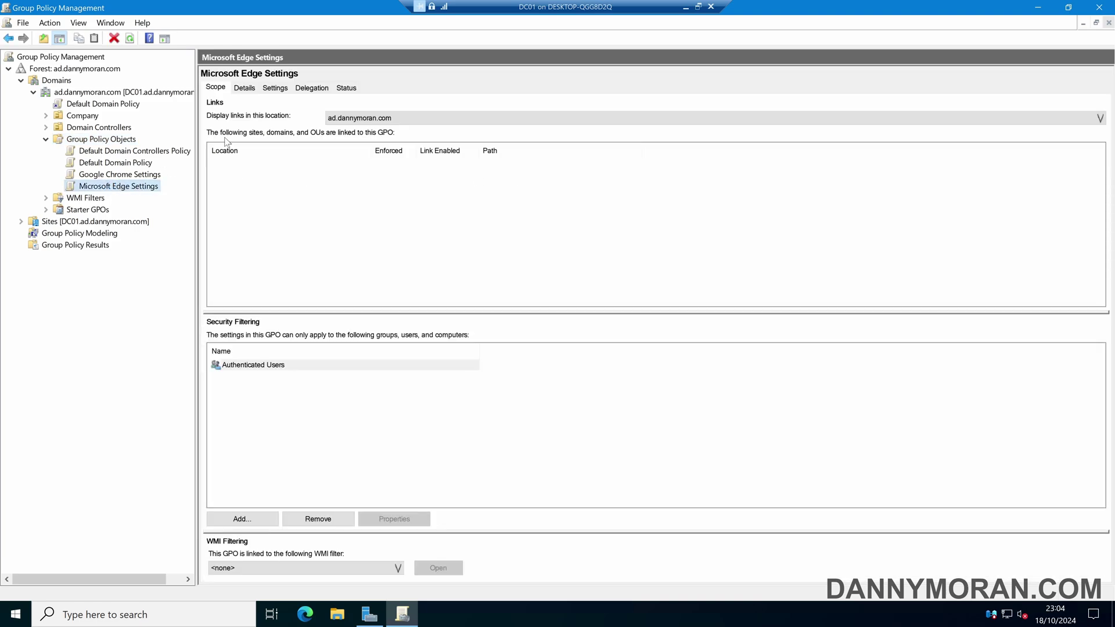
left_click(285, 89)
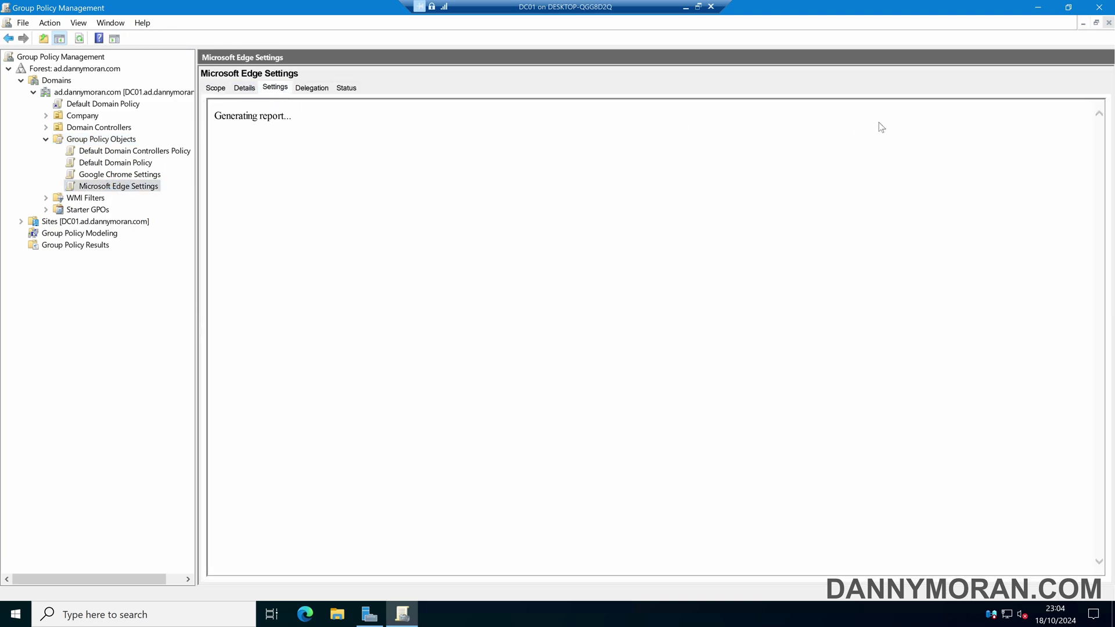
left_click(1073, 126)
scroll(704, 309, "down", 3)
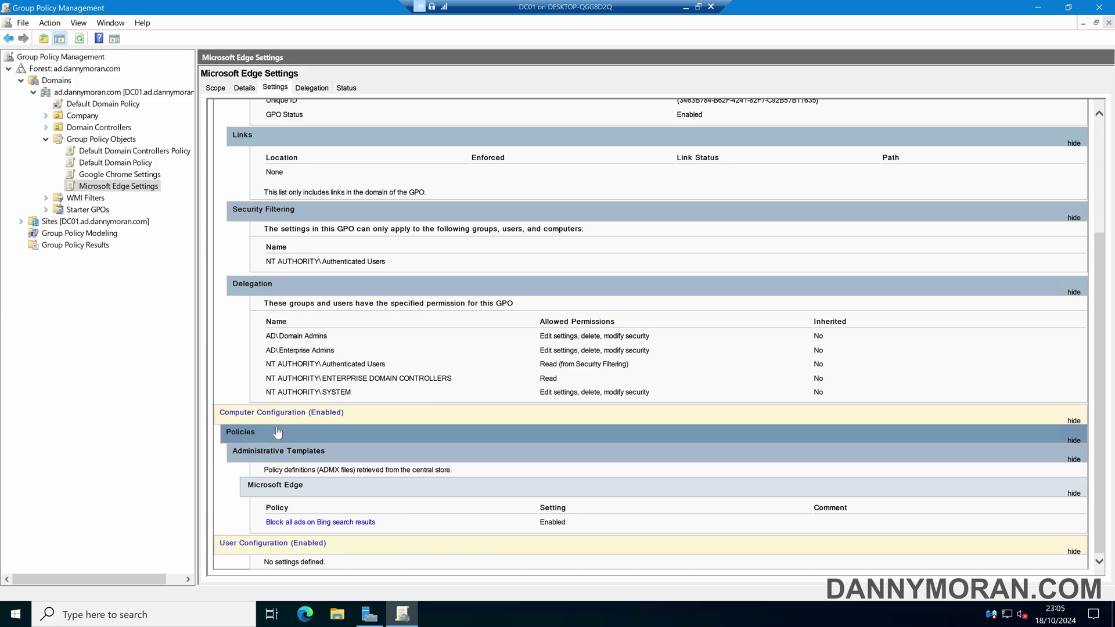
Link the Microsoft Edge Settings GPO to the Workstations OU under Company
left_click(47, 116)
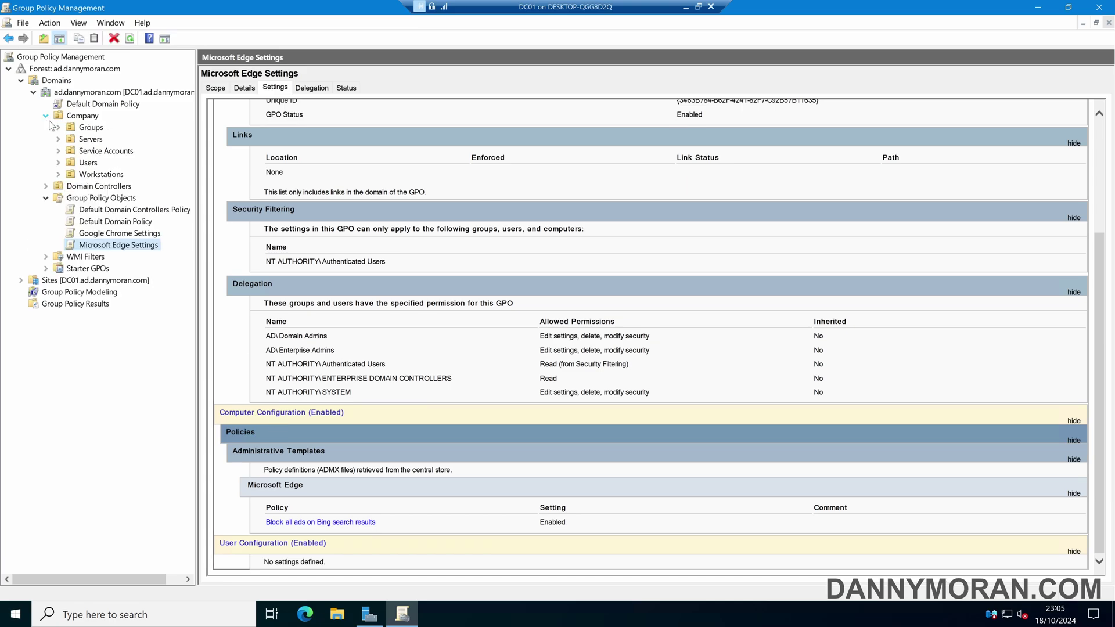
left_click(96, 174)
left_click(116, 245)
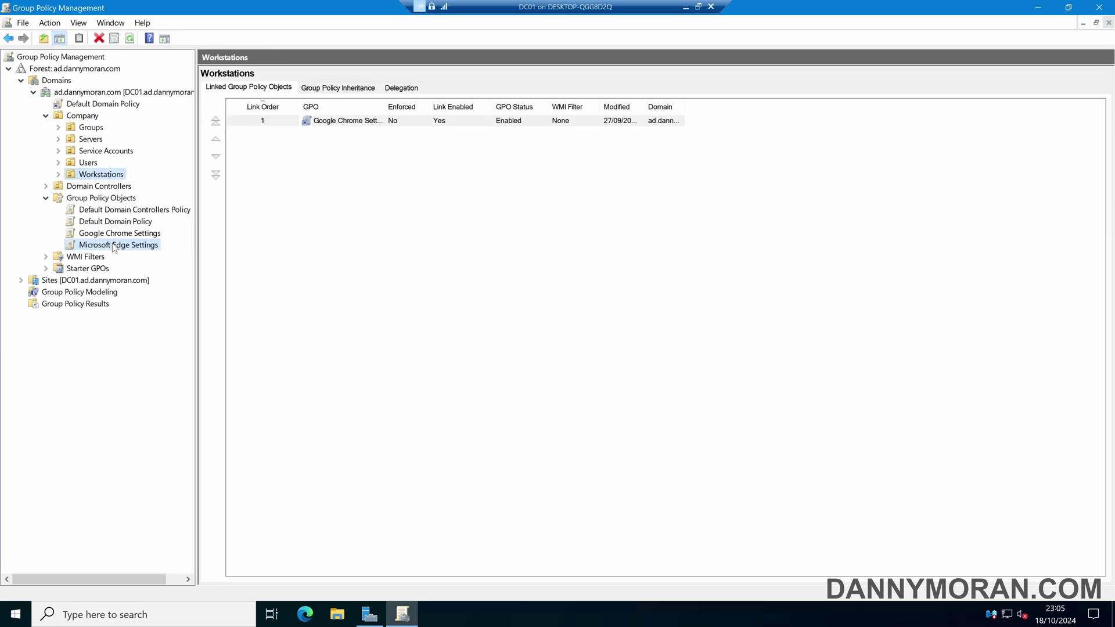
left_click_drag(123, 244, 115, 184)
left_click(600, 337)
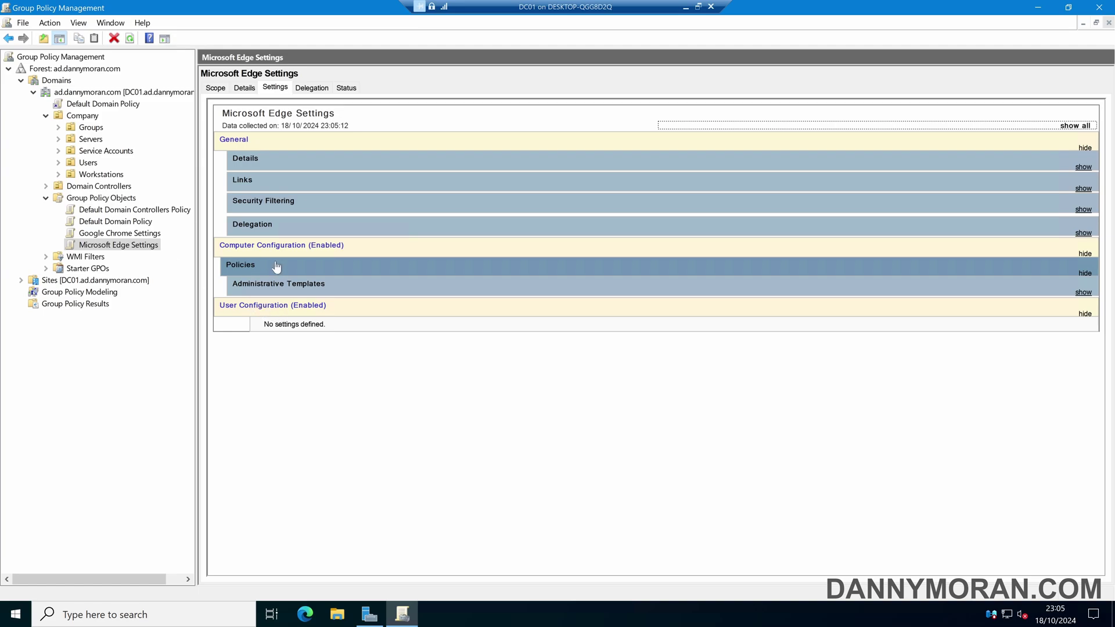
Verify Workstations lists Microsoft Edge Settings after Google Chrome Settings
left_click(59, 175)
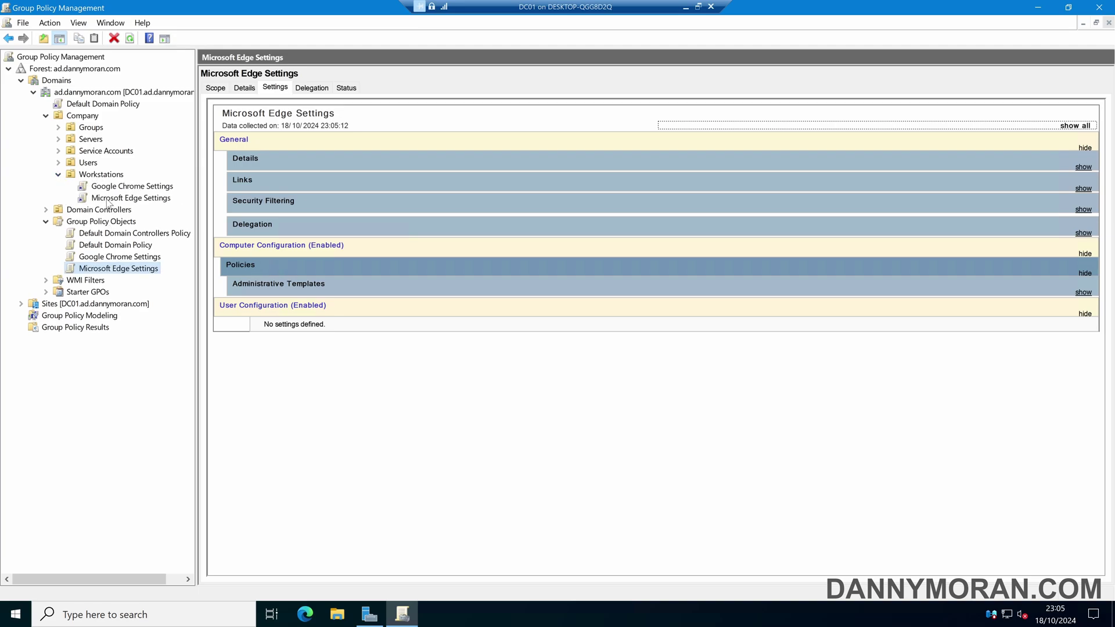
left_click(102, 174)
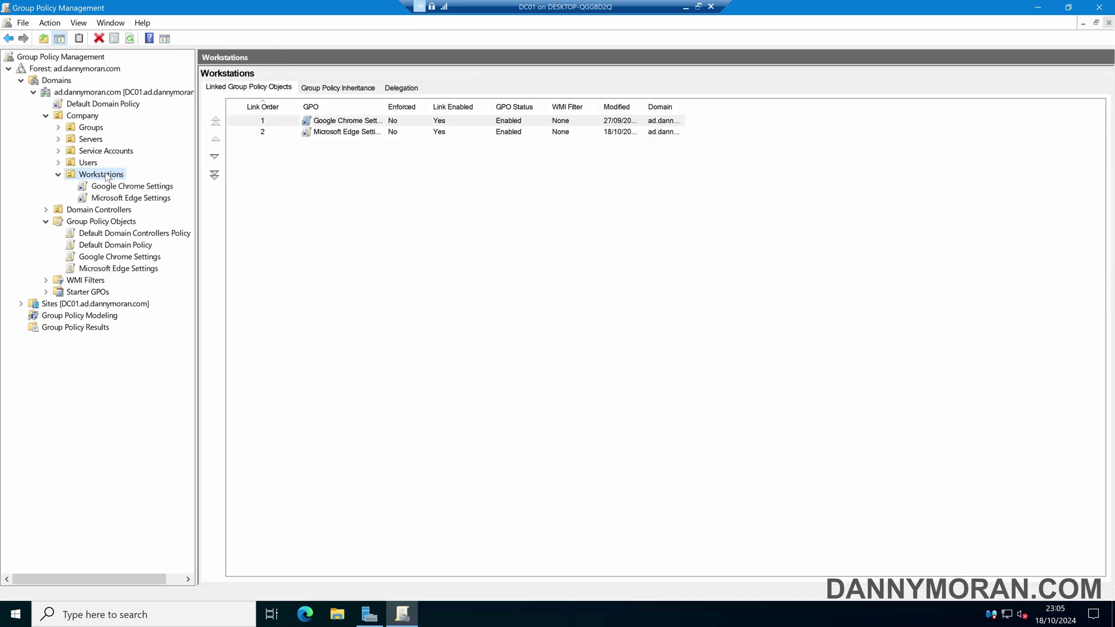